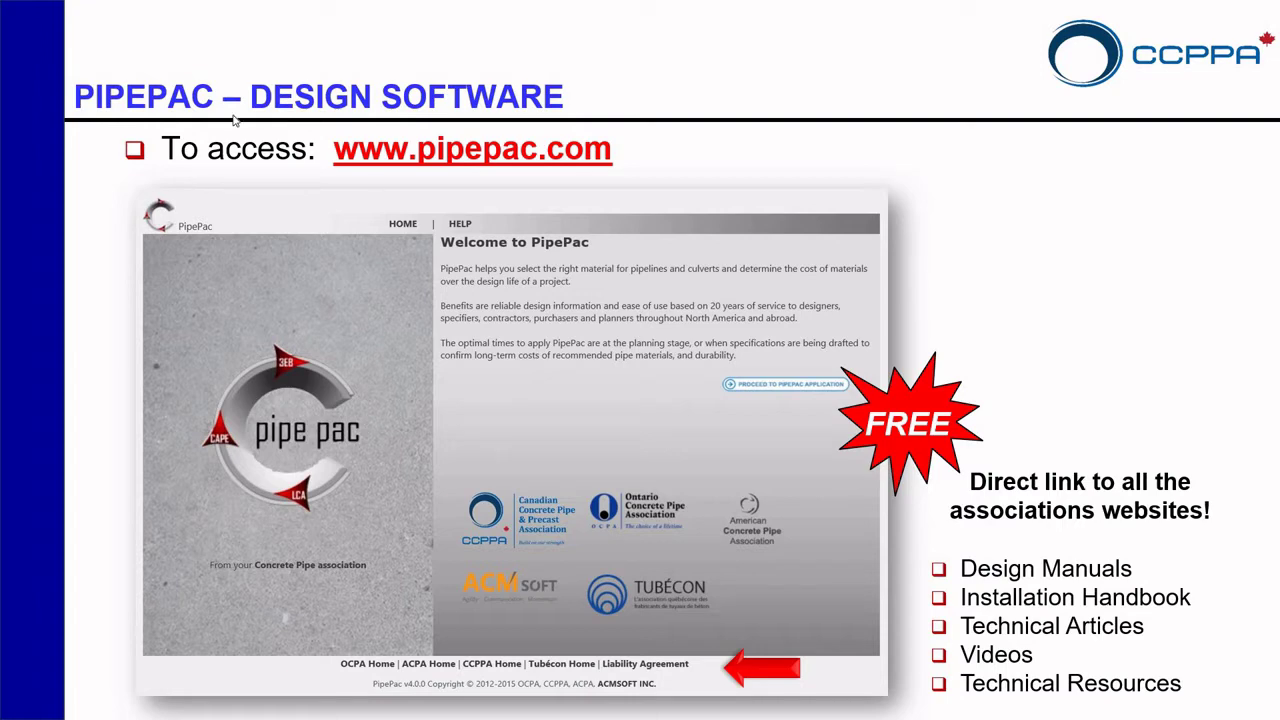
left_click(472, 148)
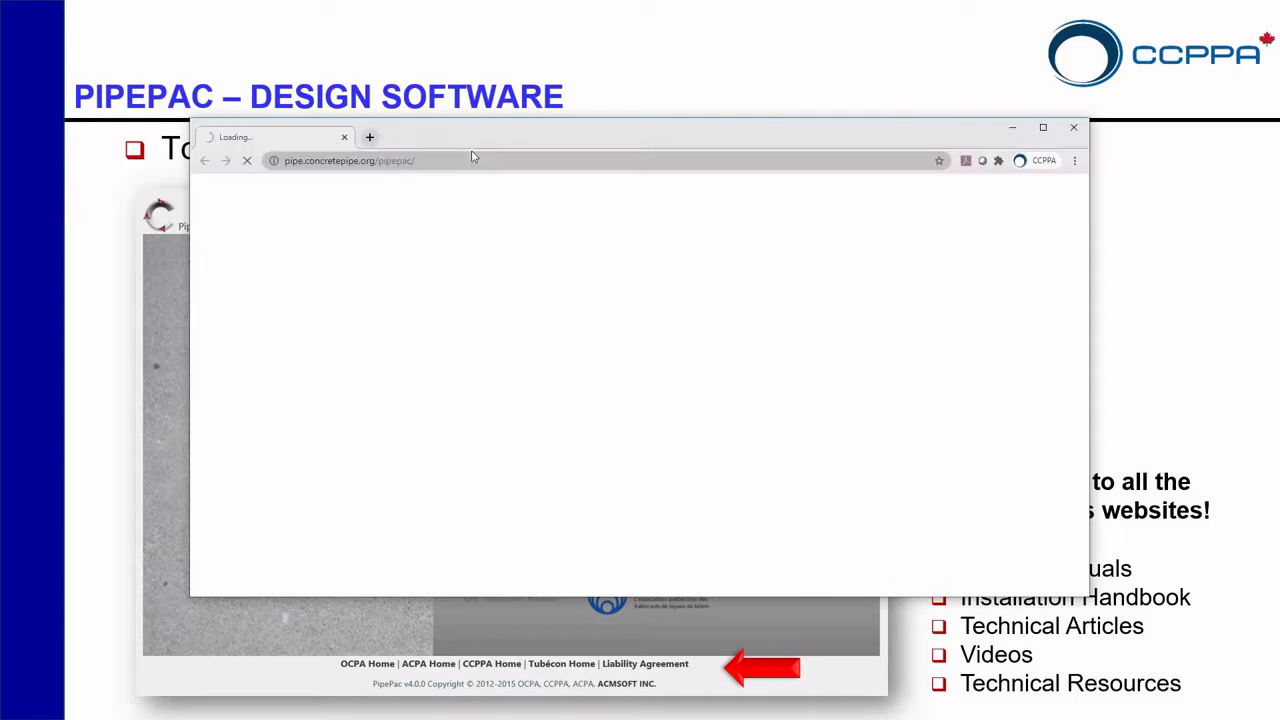
left_click(1041, 130)
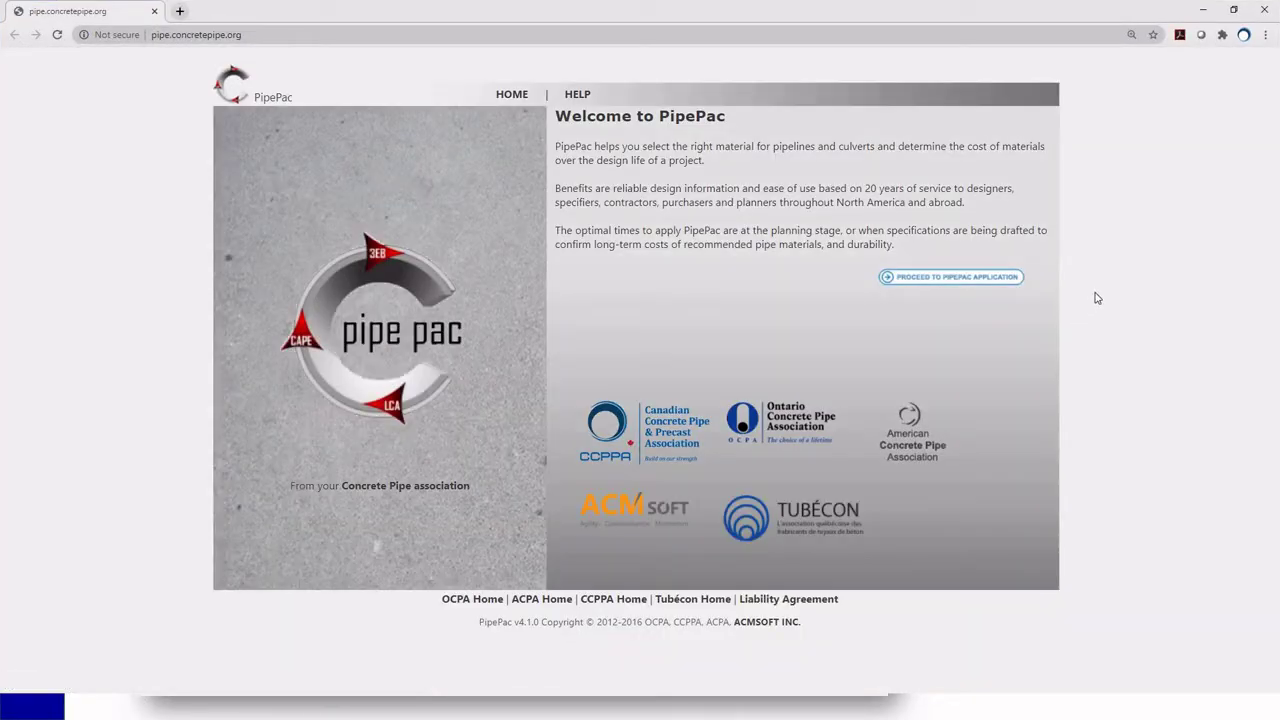
left_click(928, 286)
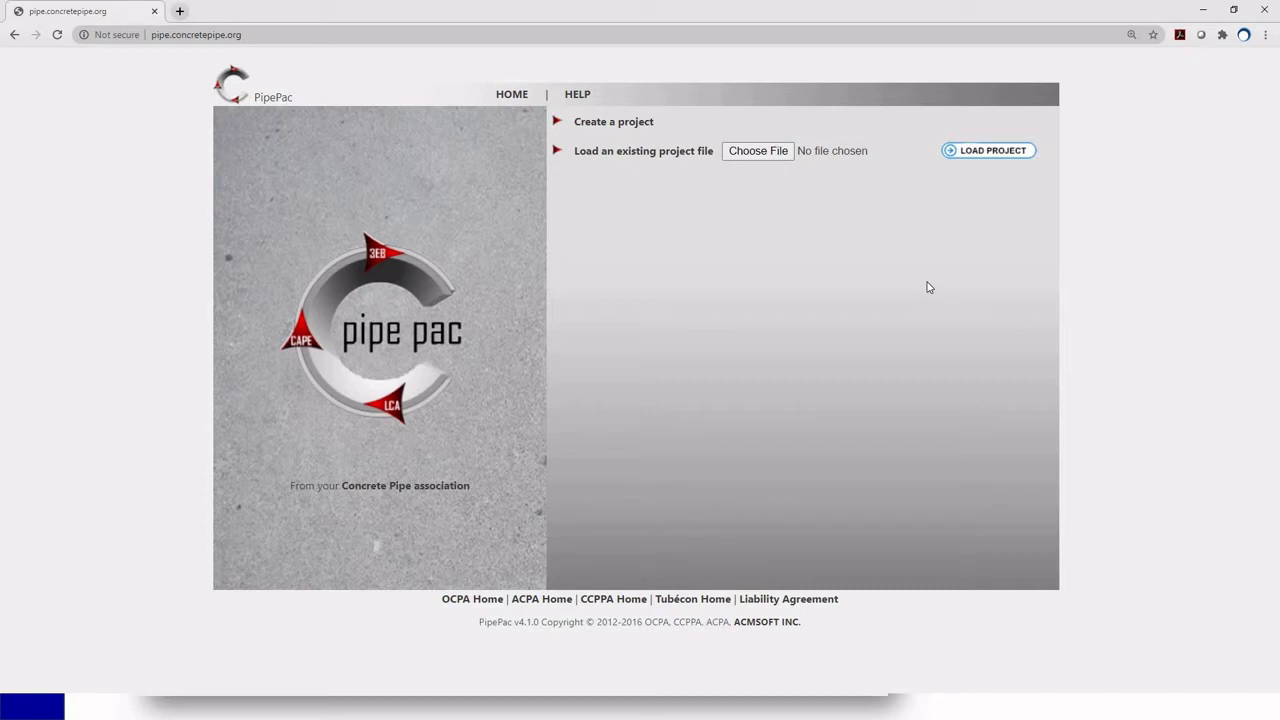
left_click(624, 124)
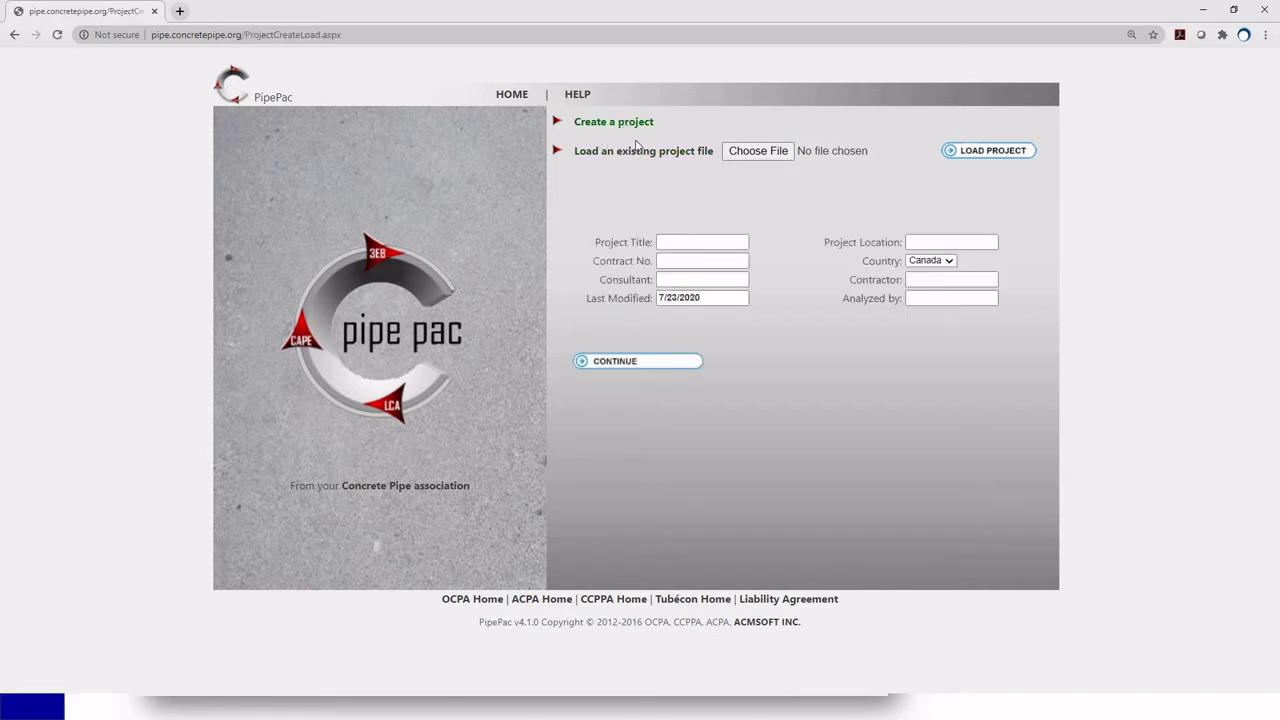
Fill in the project details with title CULVERT, location AB, contract 1, consultant A, contractor X and the analyst's initials, and continue
left_click(719, 240)
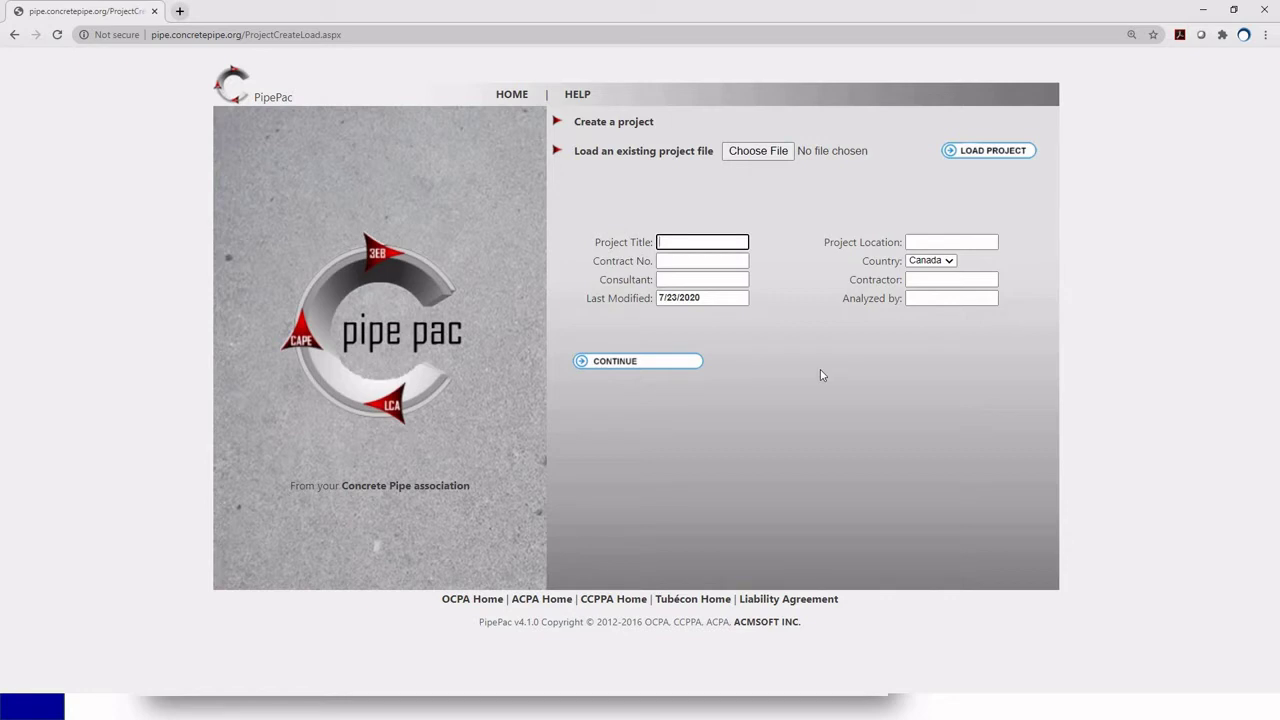
type("CULVERT")
left_click(936, 247)
type("AB")
left_click(673, 256)
type("1")
left_click(672, 279)
type("A")
left_click(915, 280)
type("X")
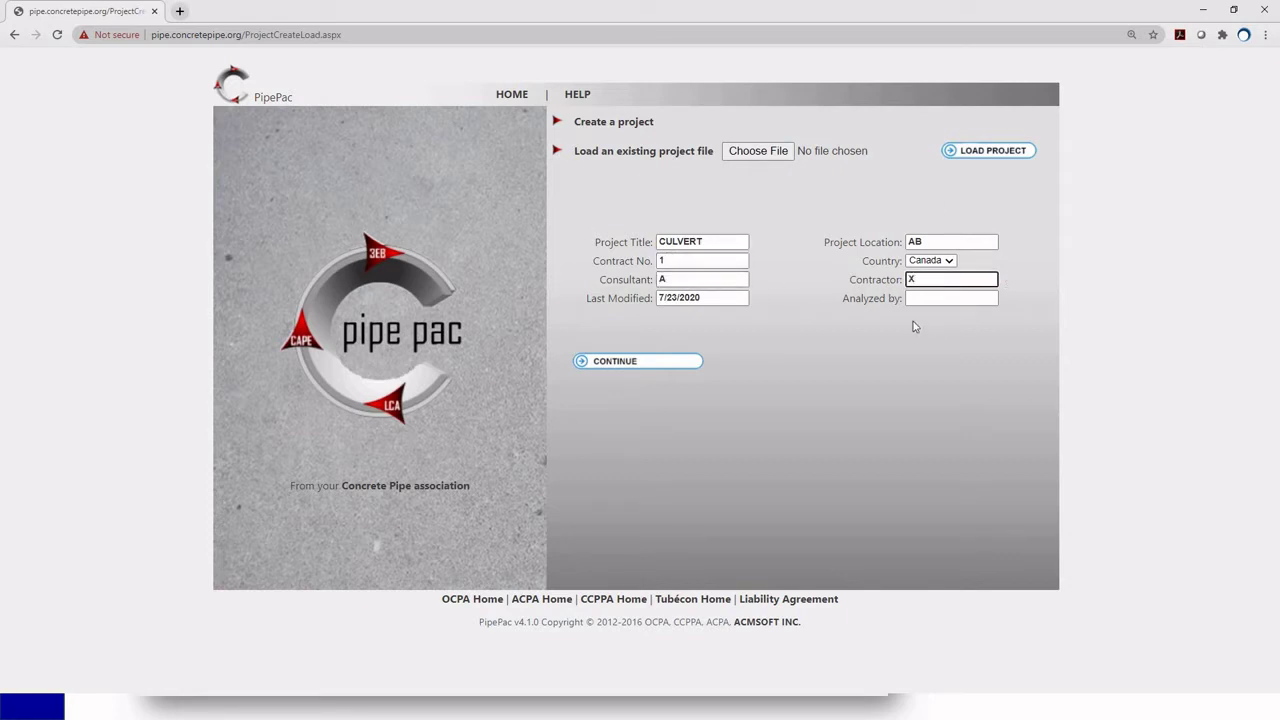
left_click(920, 299)
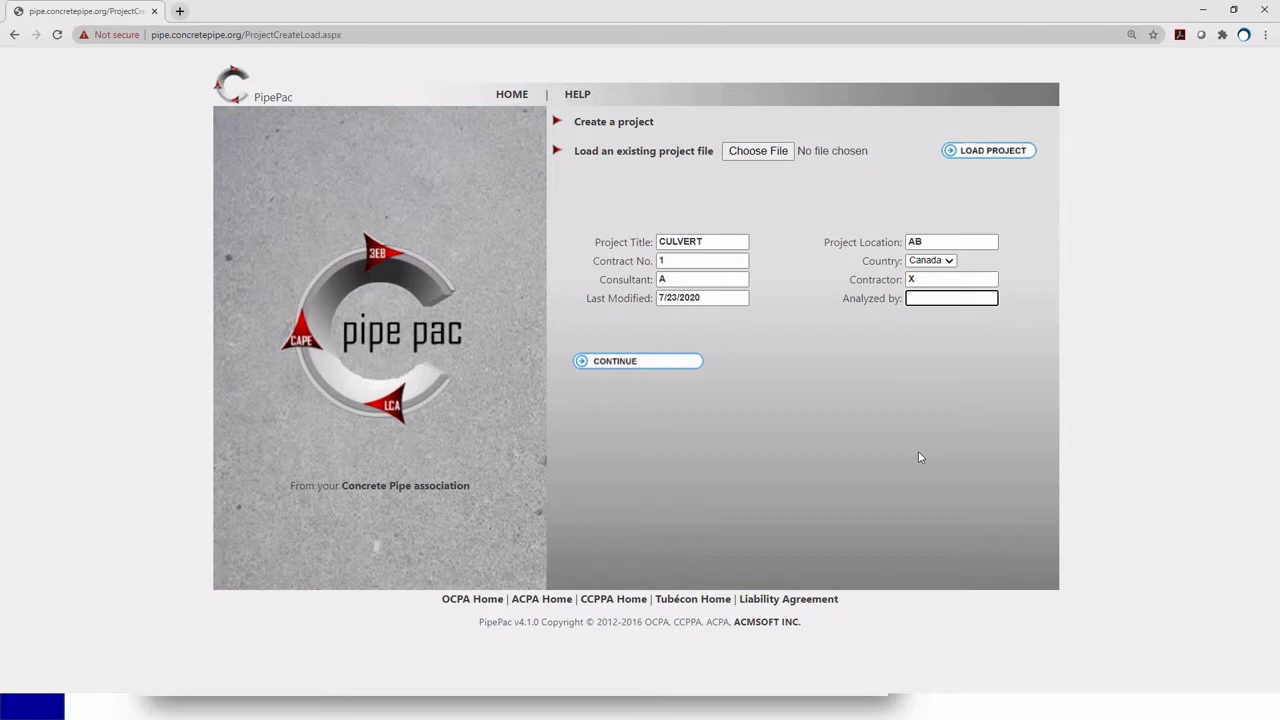
type("MP")
left_click(614, 363)
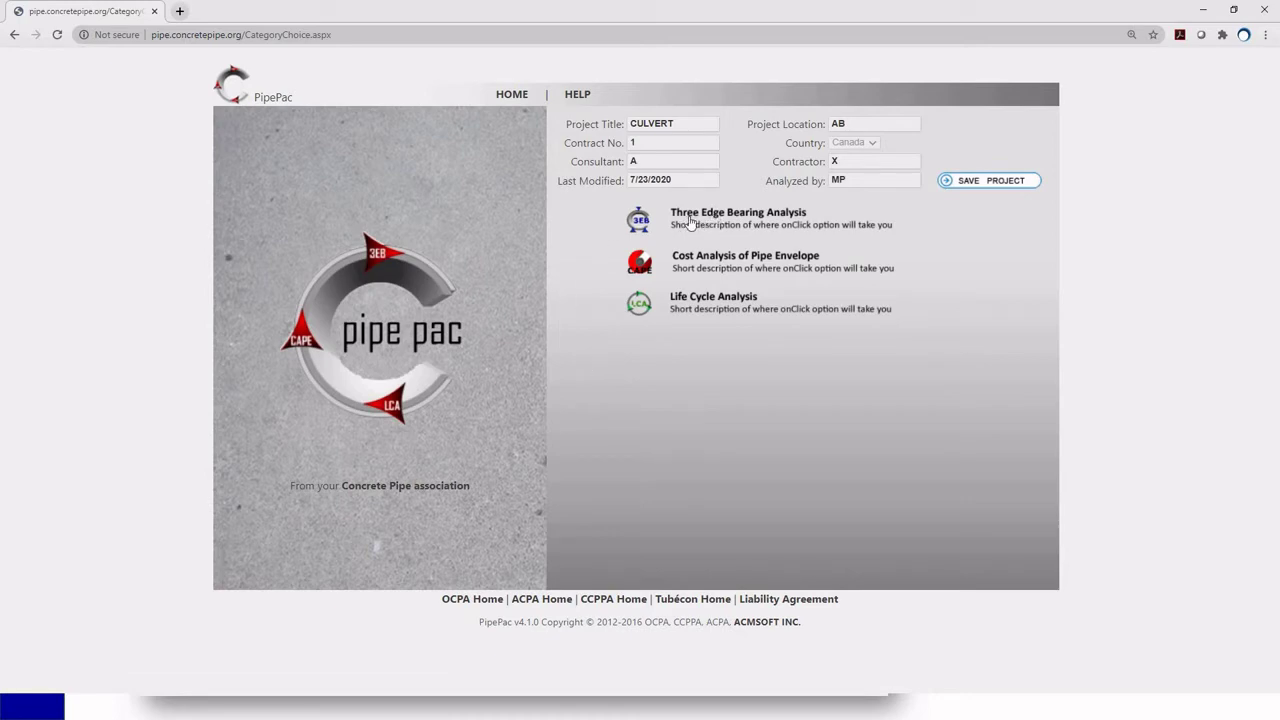
Create a Three Edge Bearing Analysis alternative named OPTION 1 with metric units and the ASTM (AASHTO) standard
left_click(756, 222)
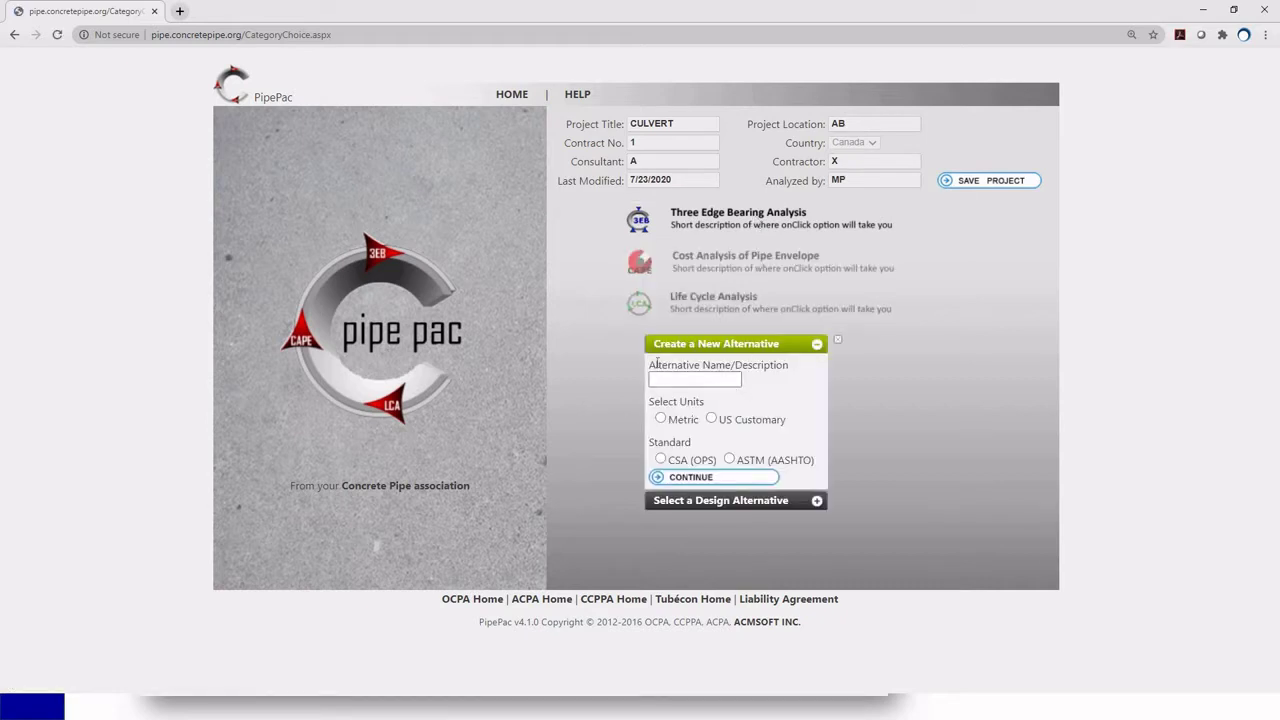
left_click(721, 380)
type("OPTION ")
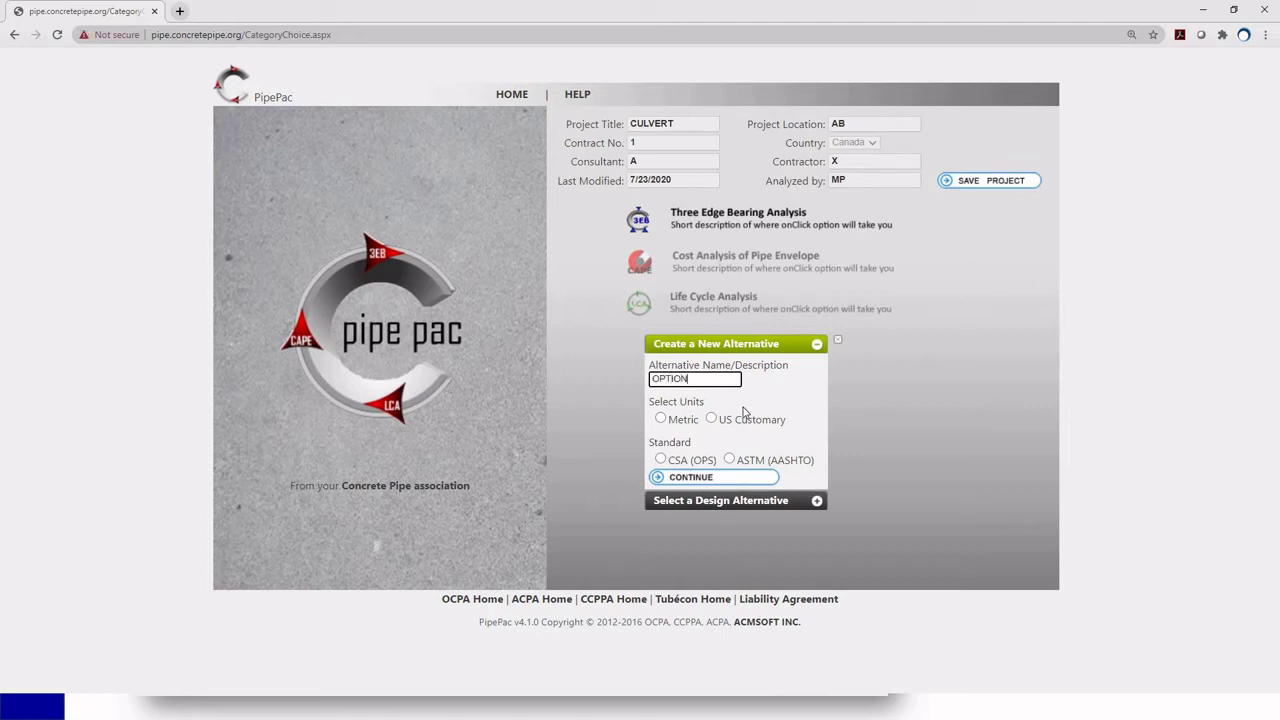
type("1")
left_click(661, 421)
left_click(730, 459)
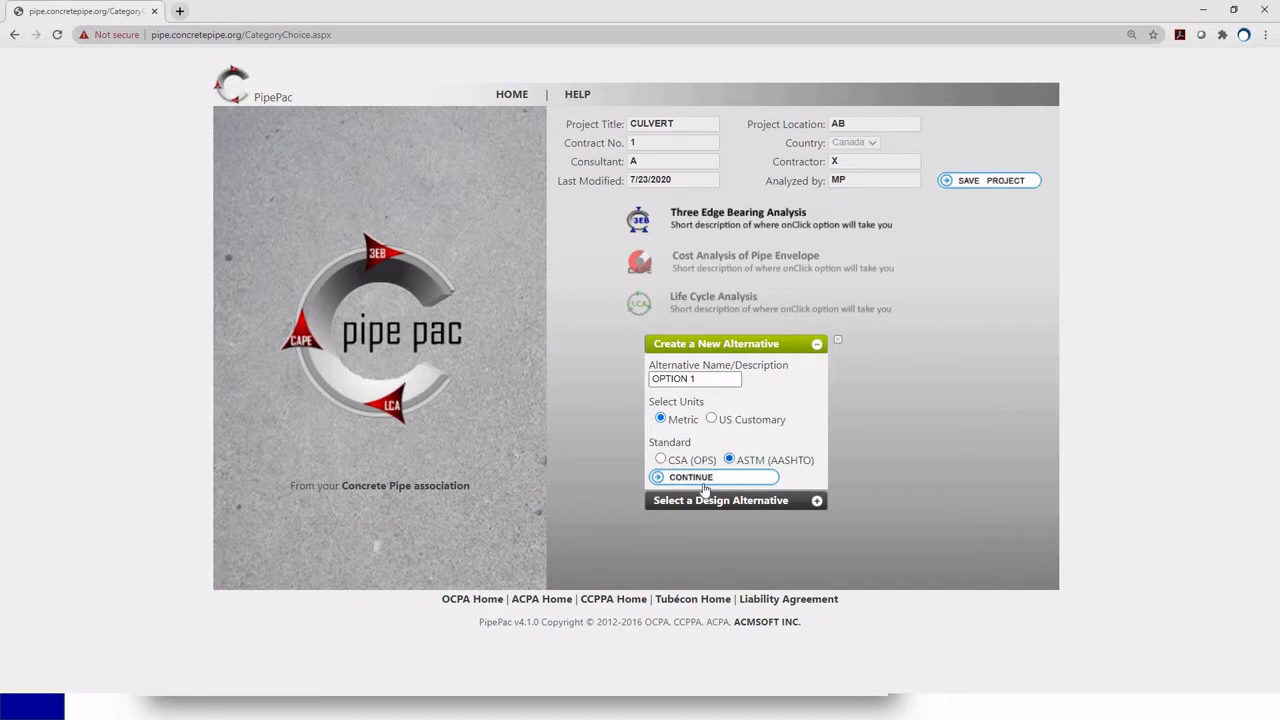
left_click(699, 479)
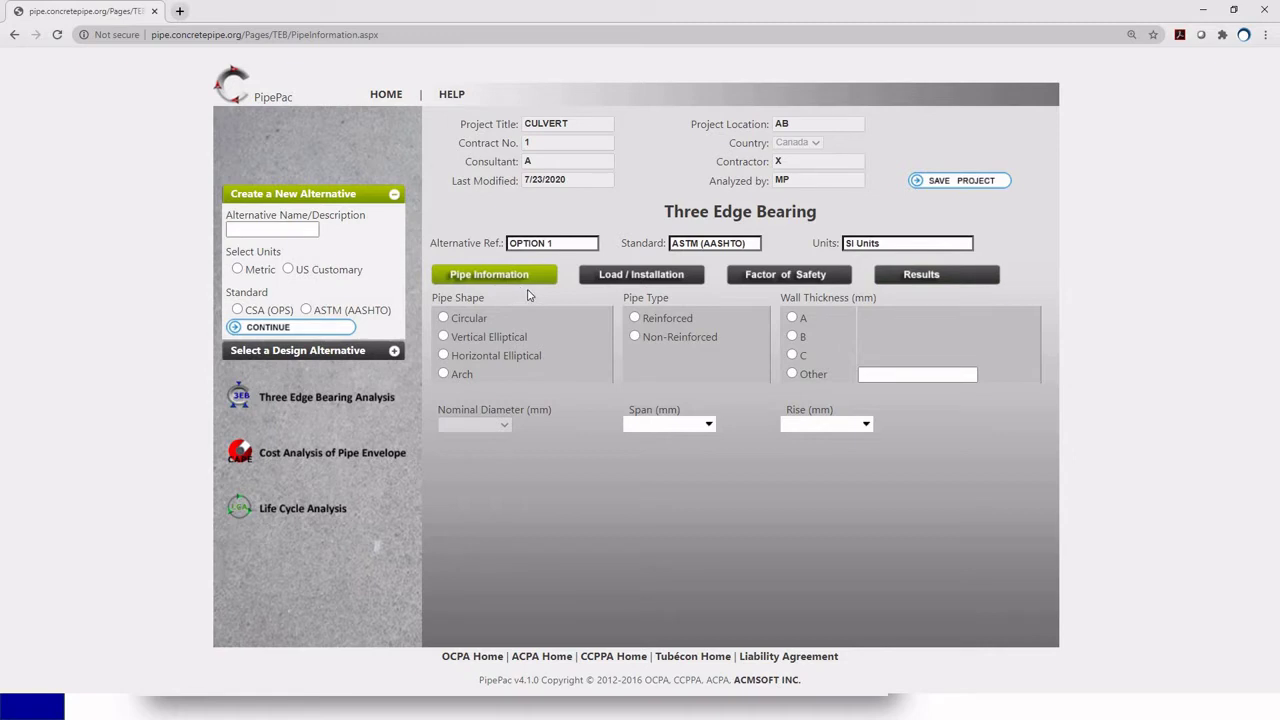
Define the pipe as circular and reinforced, with a 900 mm nominal diameter and wall thickness B
left_click(444, 319)
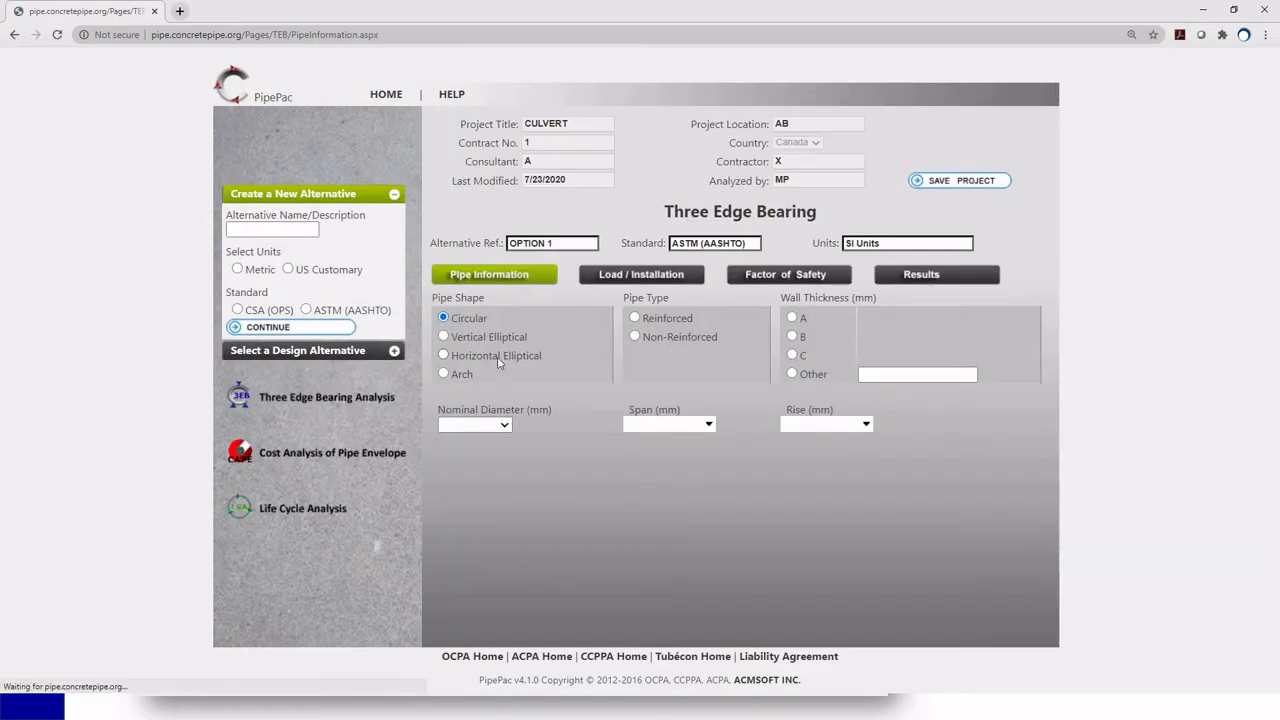
left_click(504, 428)
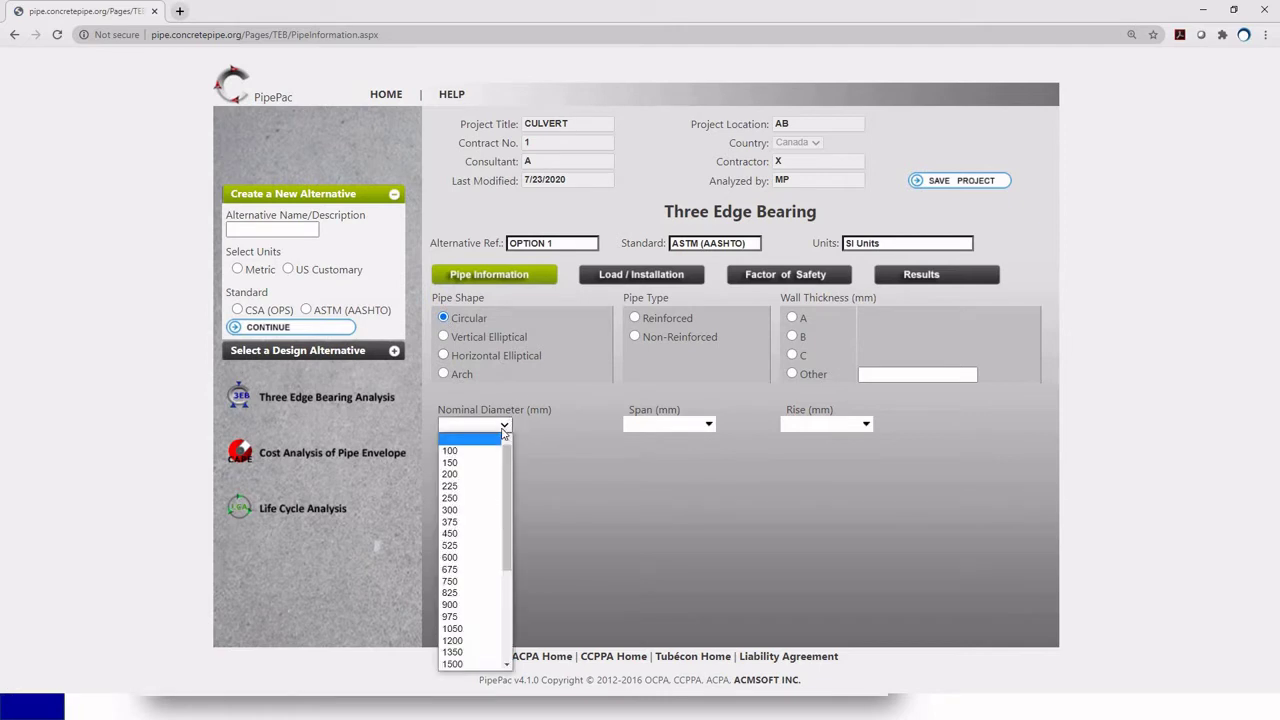
left_click(459, 612)
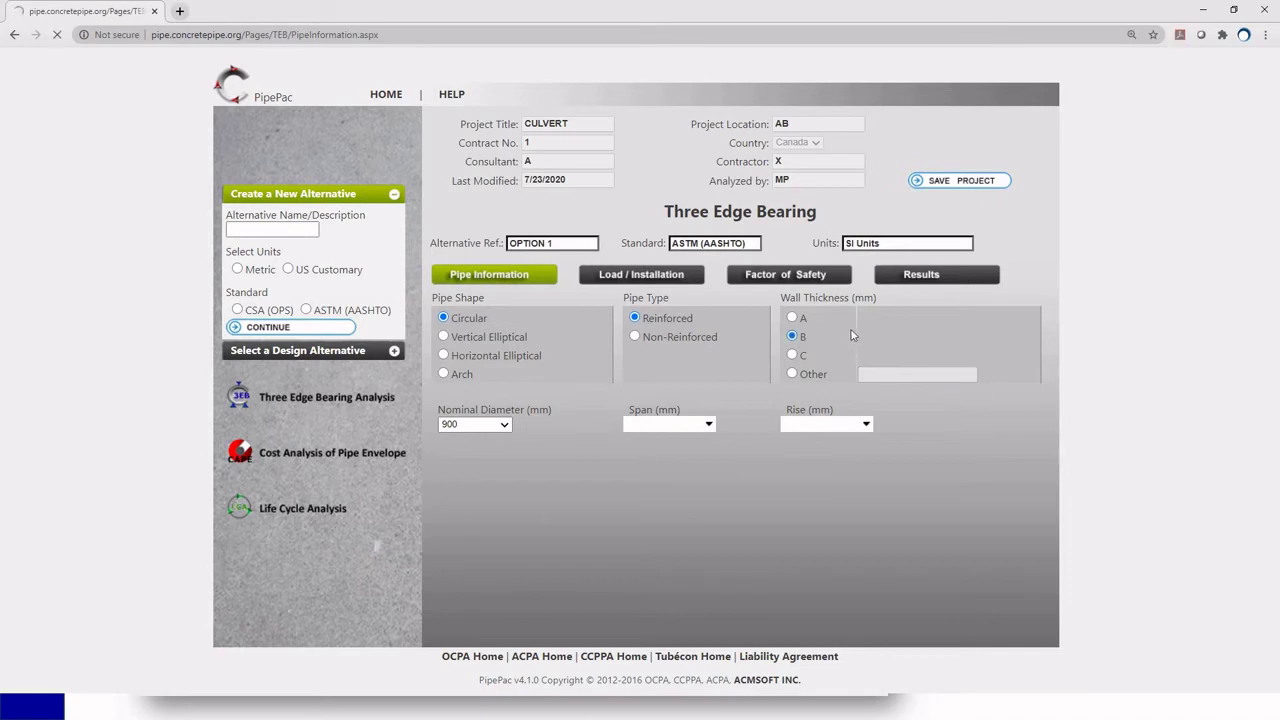
left_click(792, 336)
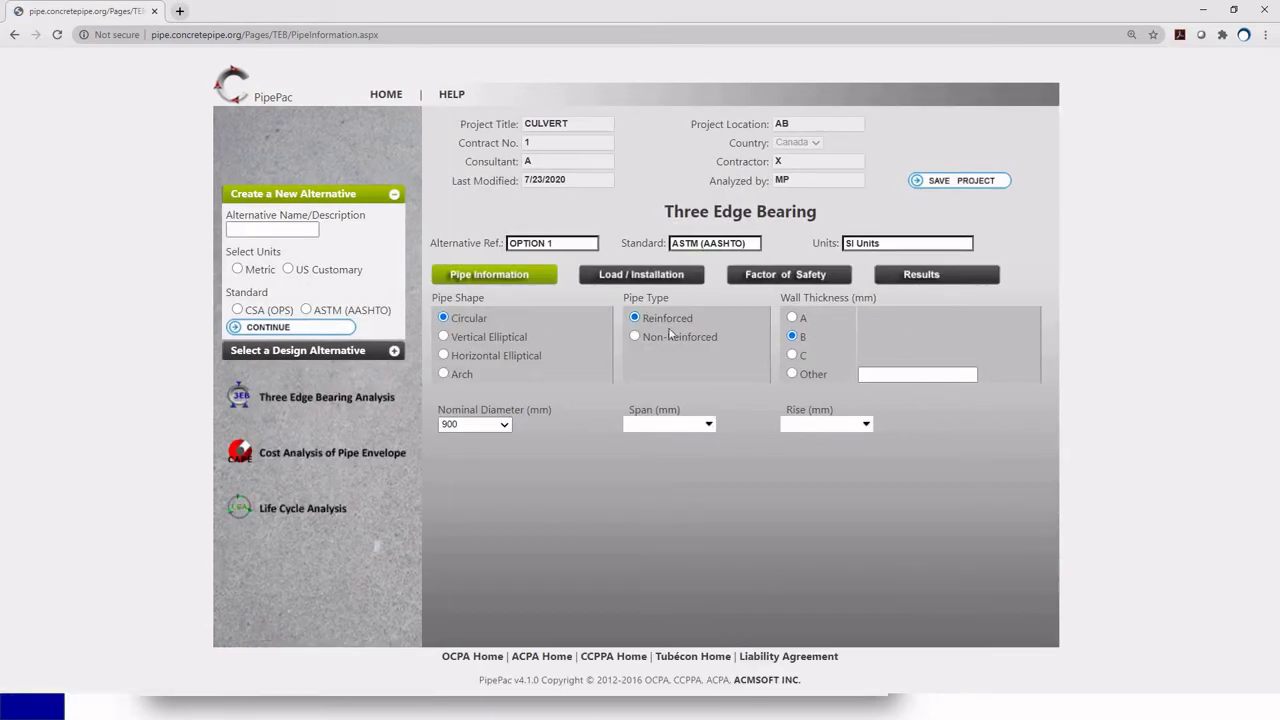
In the load and installation data, set the soil type to Gravelly Sand, the soil density to 2100 kg/m³ and include the fluid load
left_click(620, 268)
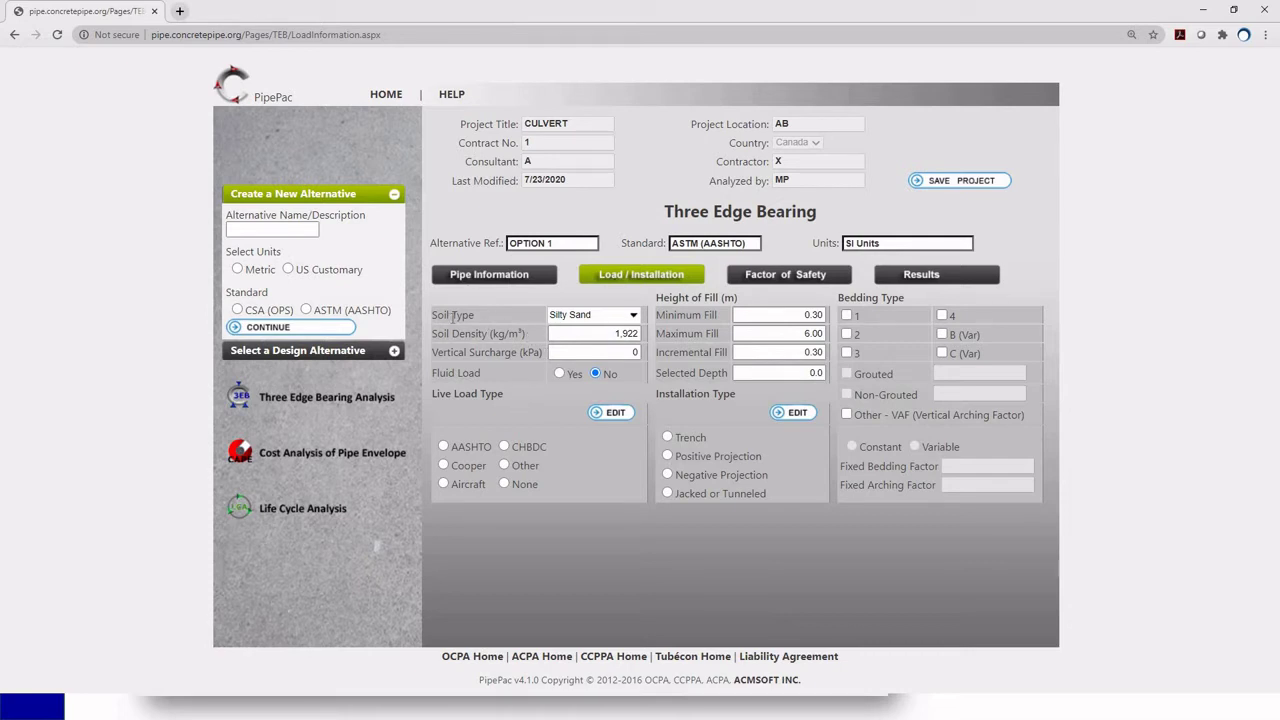
left_click(633, 316)
left_click(633, 316)
left_click(633, 316)
scroll(650, 370, "down", 2)
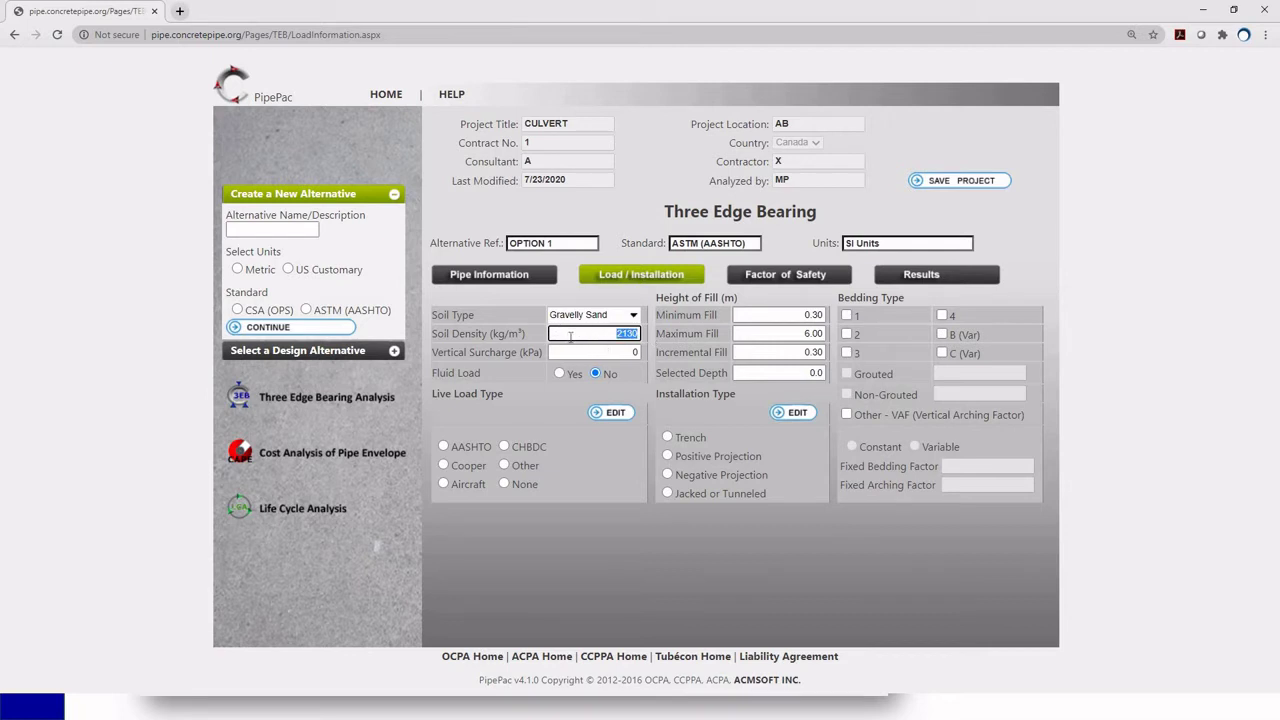
type("2100")
left_click(575, 355)
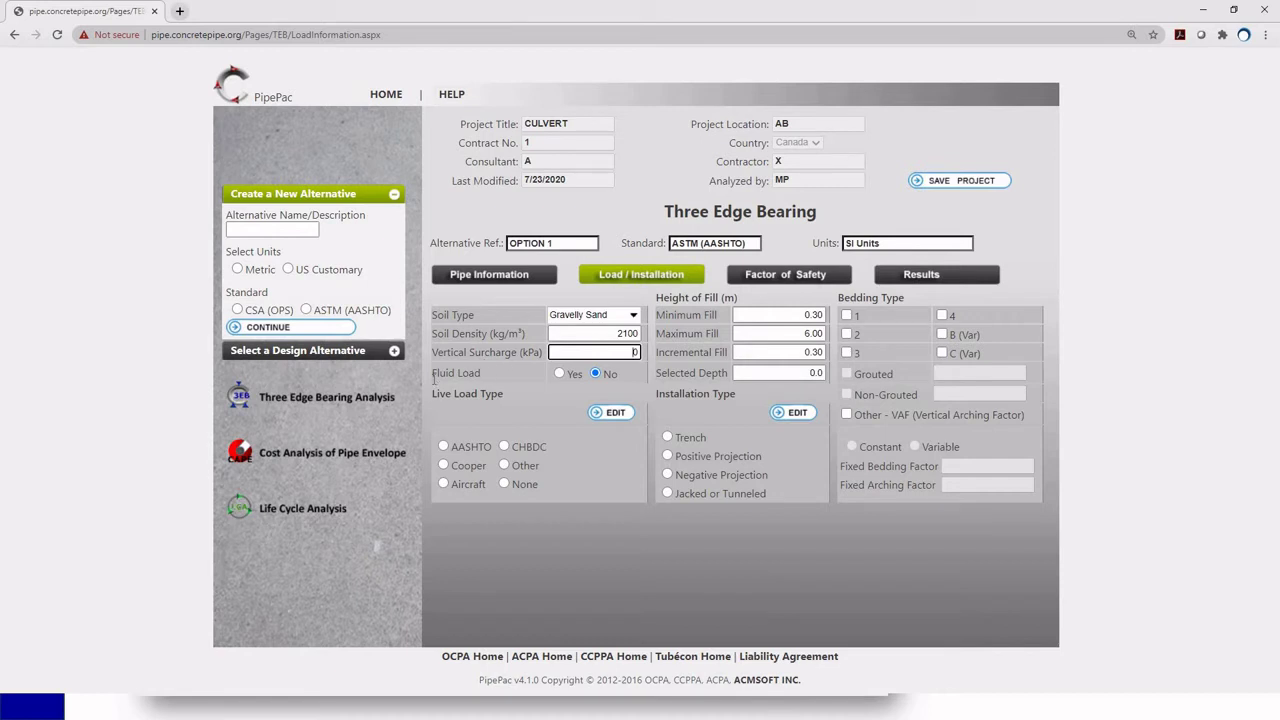
left_click(560, 374)
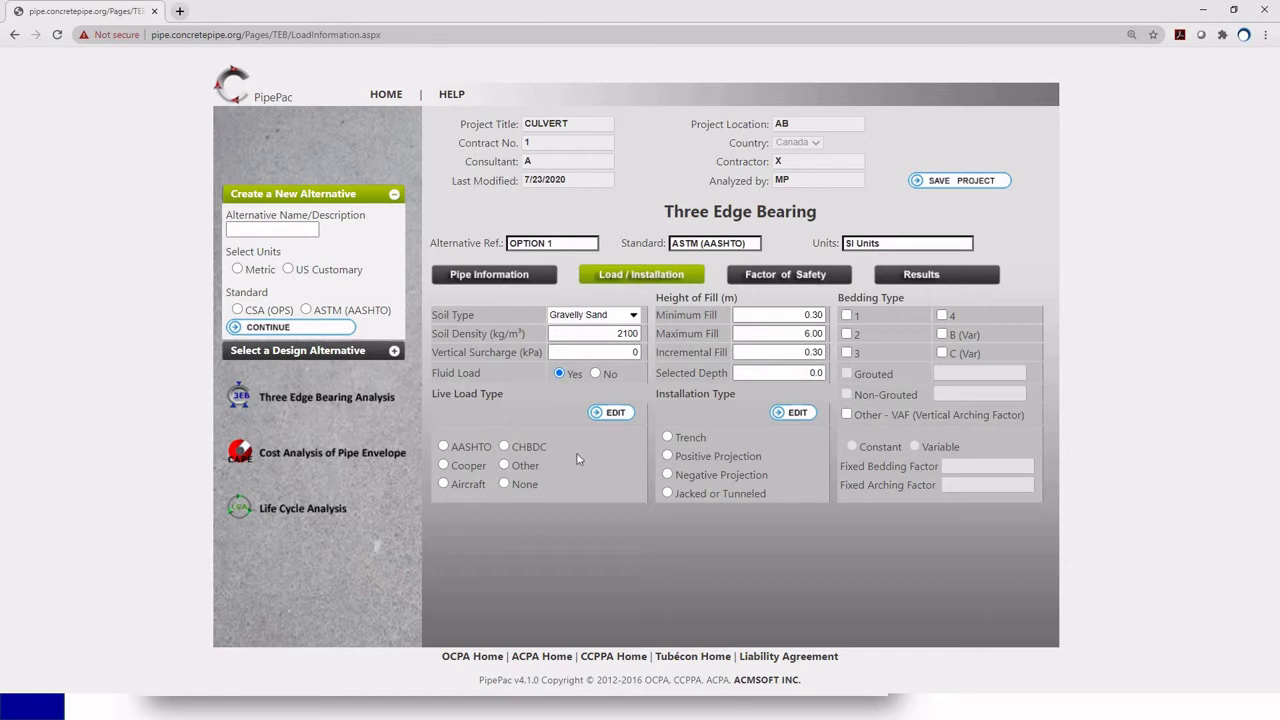
Set the live load type to CHBDC with the CL-800 truck load
left_click(505, 446)
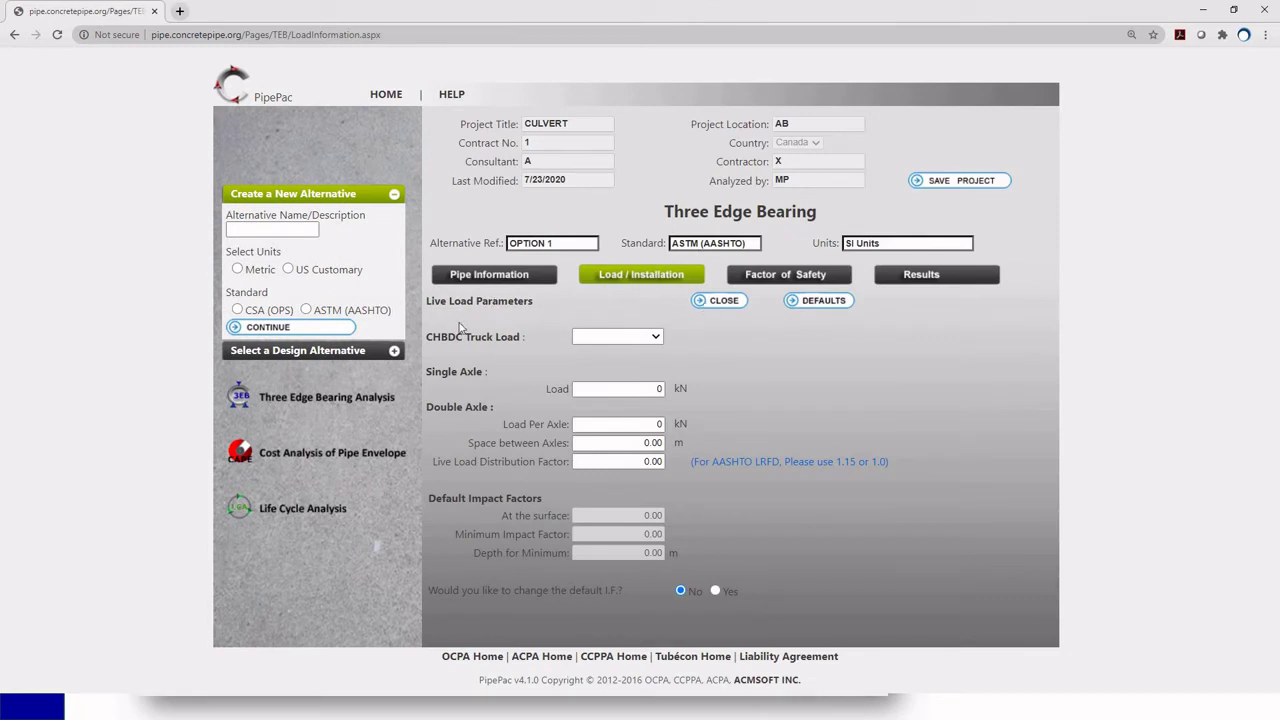
left_click(657, 342)
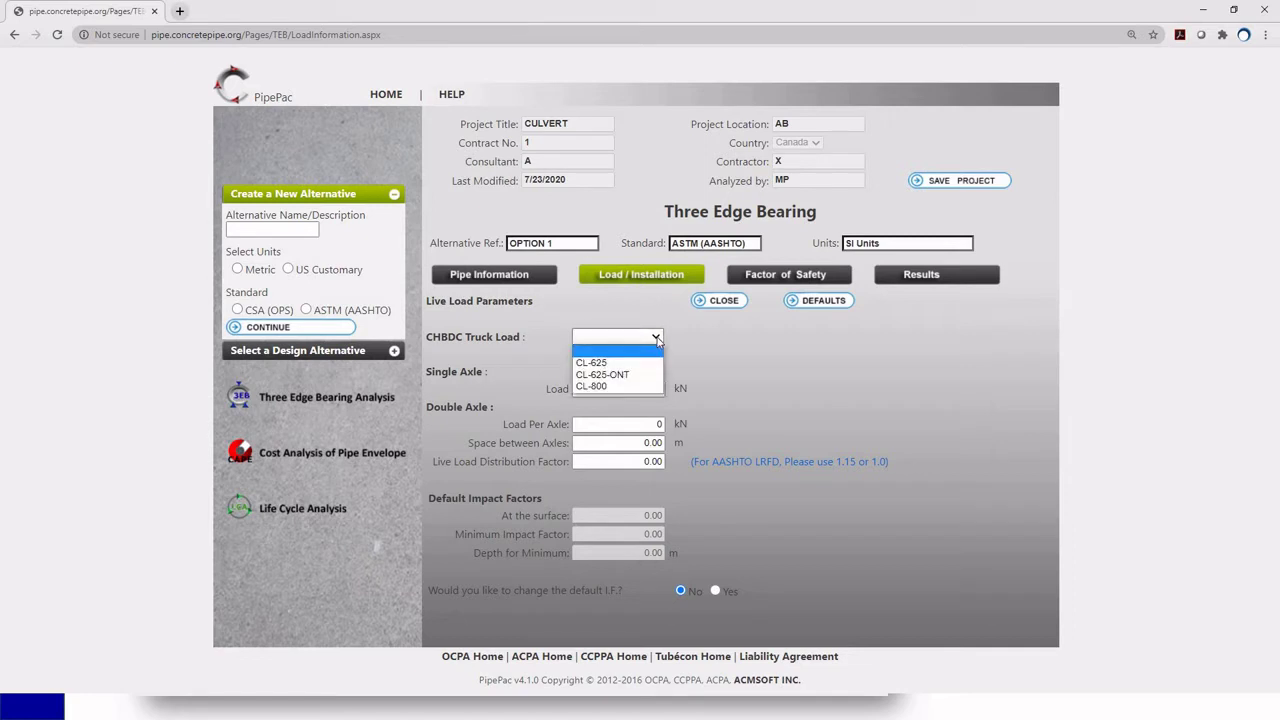
left_click(616, 388)
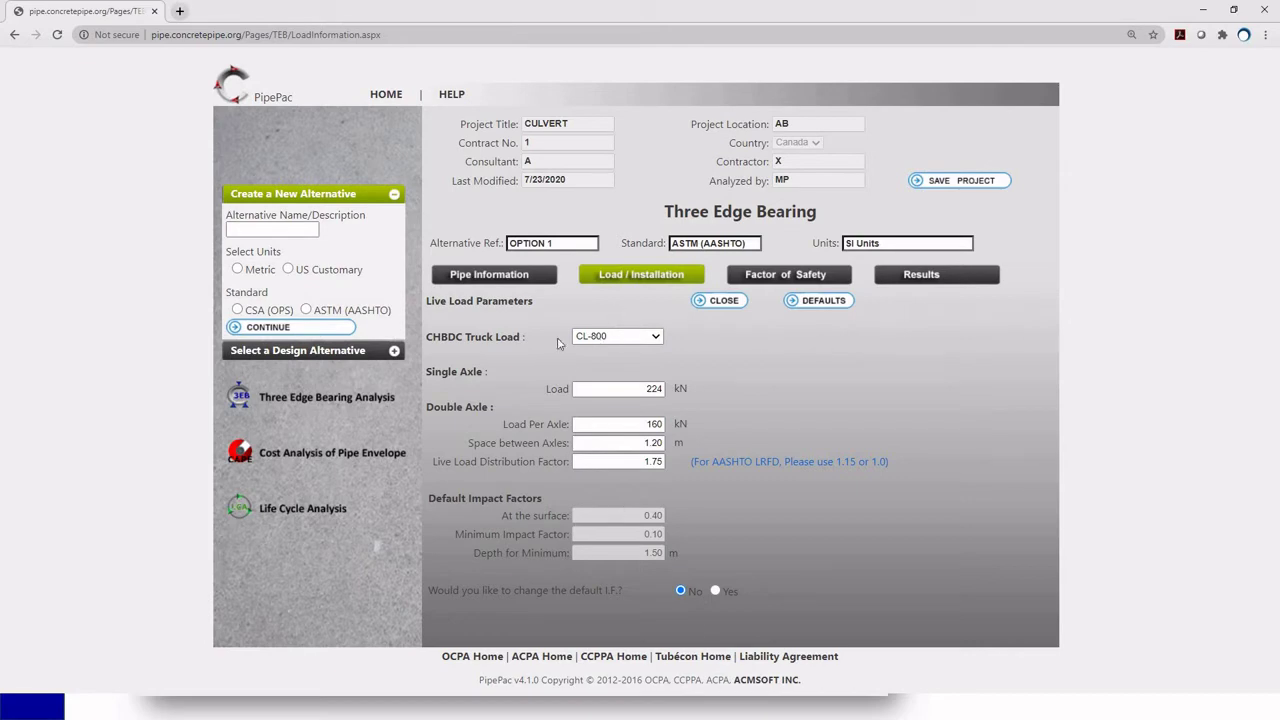
left_click(724, 301)
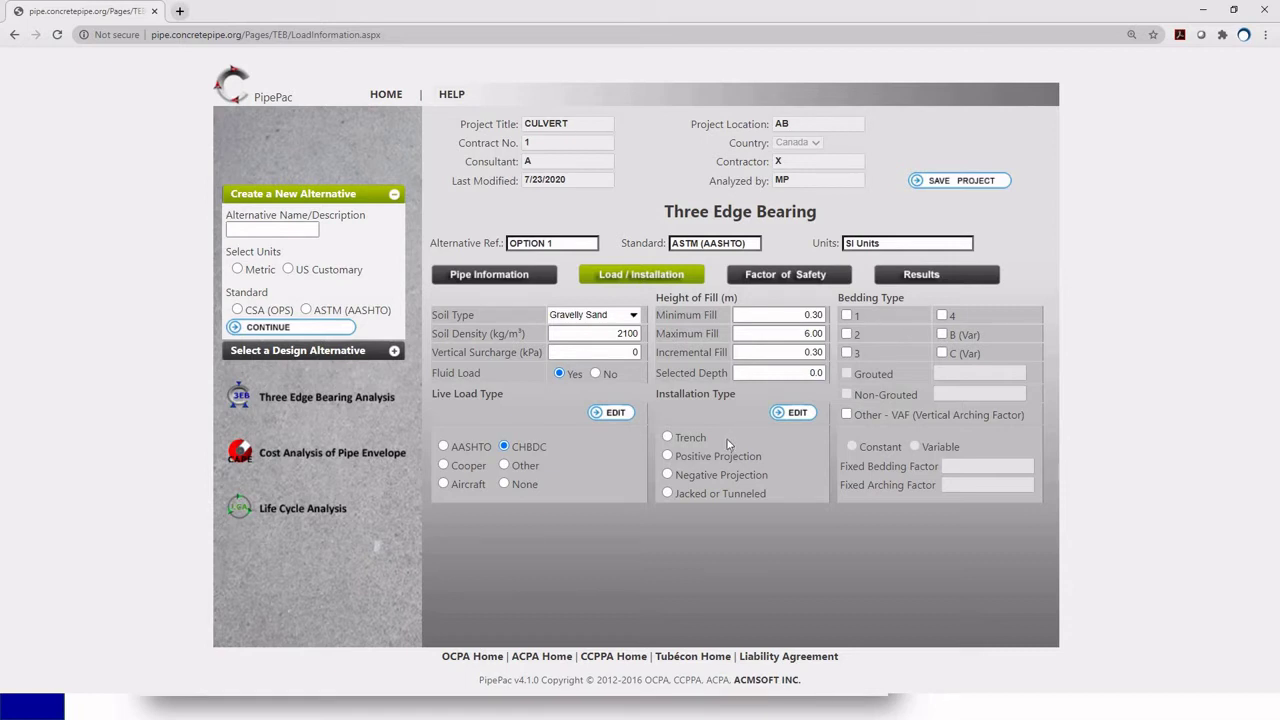
Set the height of fill to a selected depth of 3 m and a maximum fill of 4 m
left_click(789, 371)
type("3")
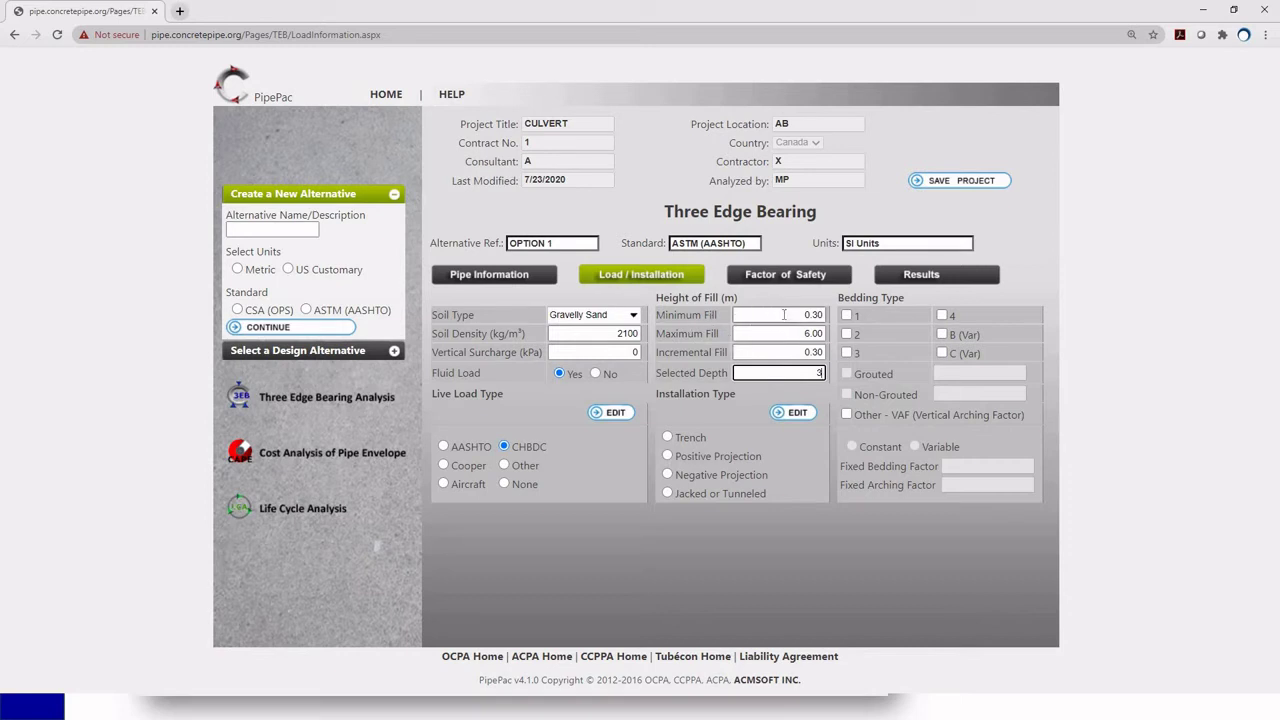
left_click(784, 314)
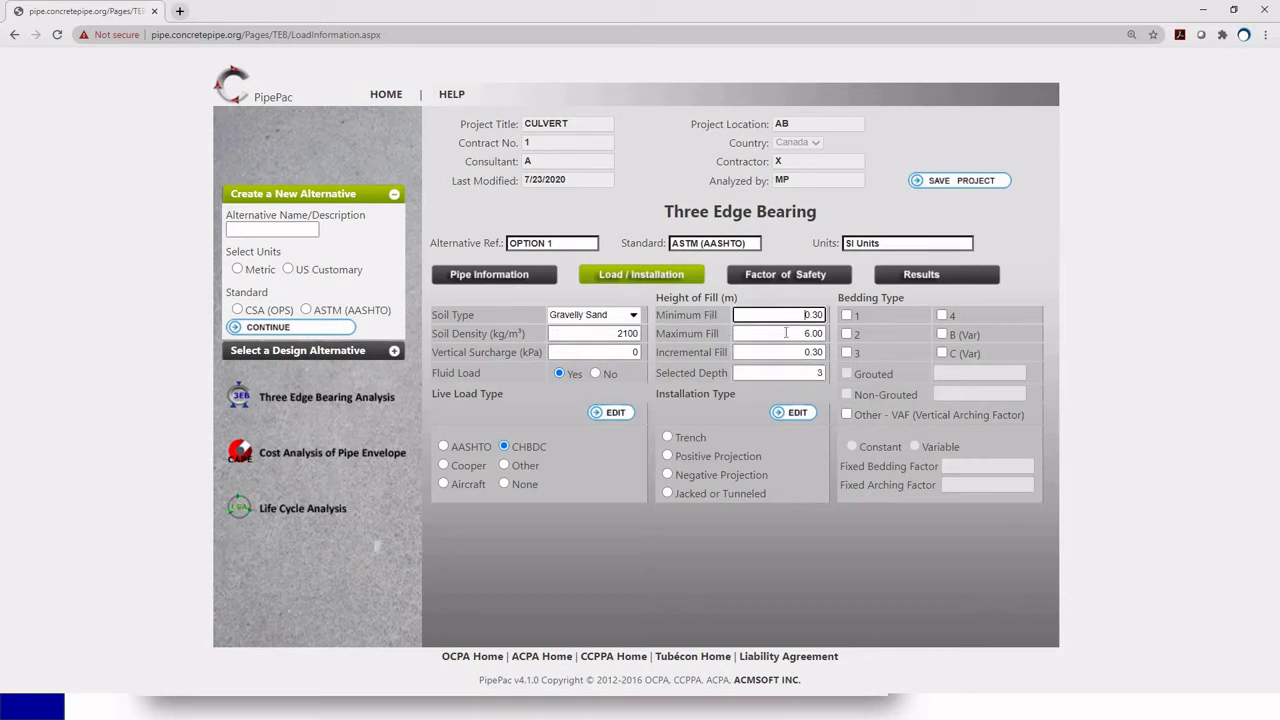
left_click(786, 334)
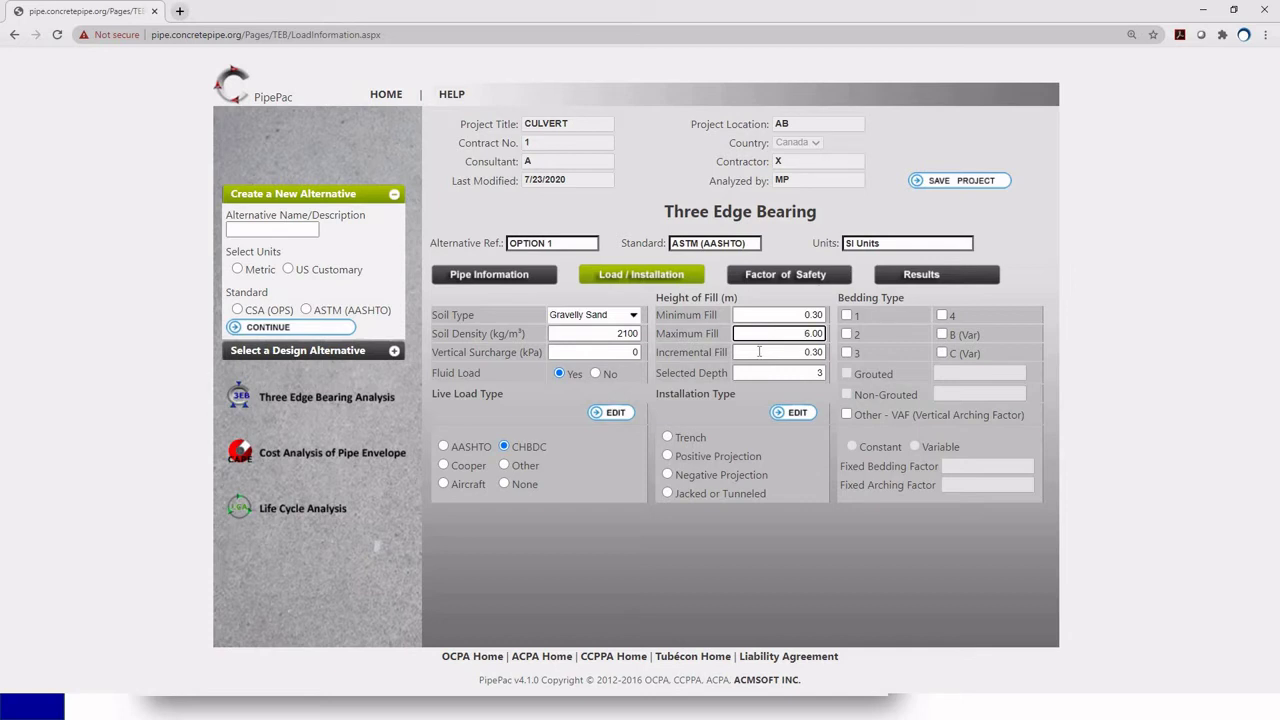
key("Delete")
type("4")
left_click(787, 352)
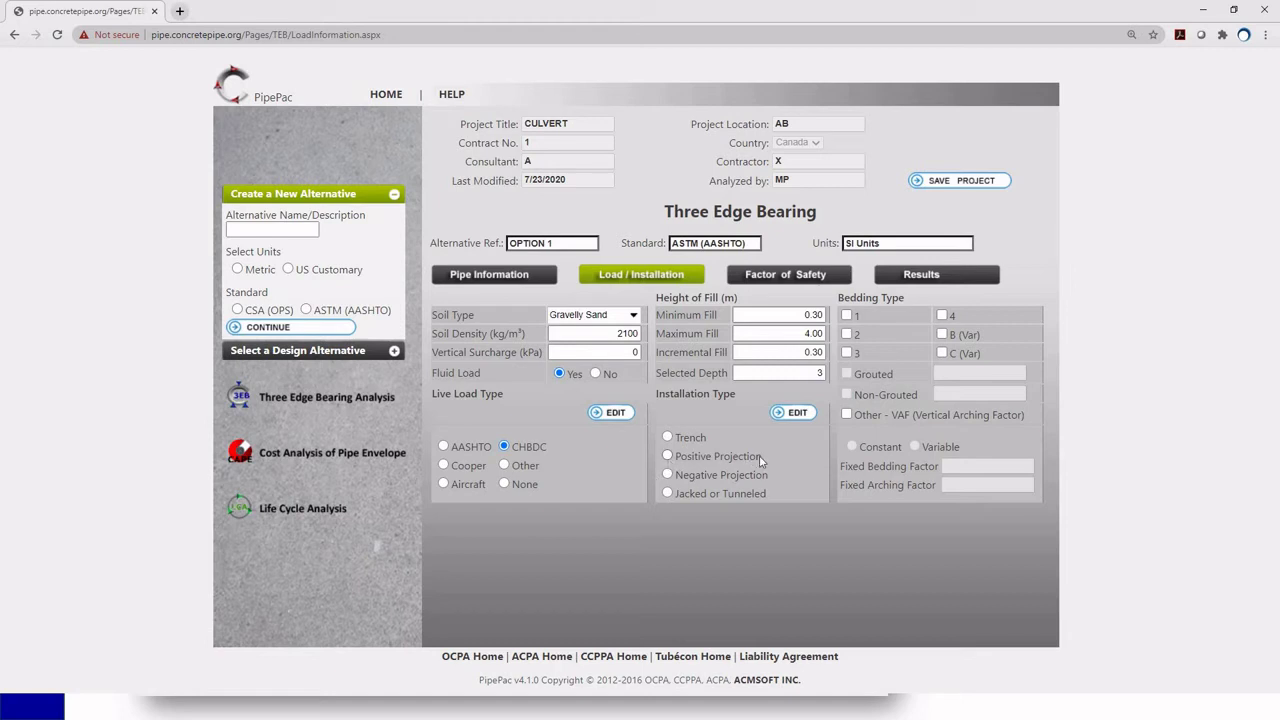
Choose the Positive Projection installation and set its soil type to Max. sand and gravel (0.165)
left_click(668, 456)
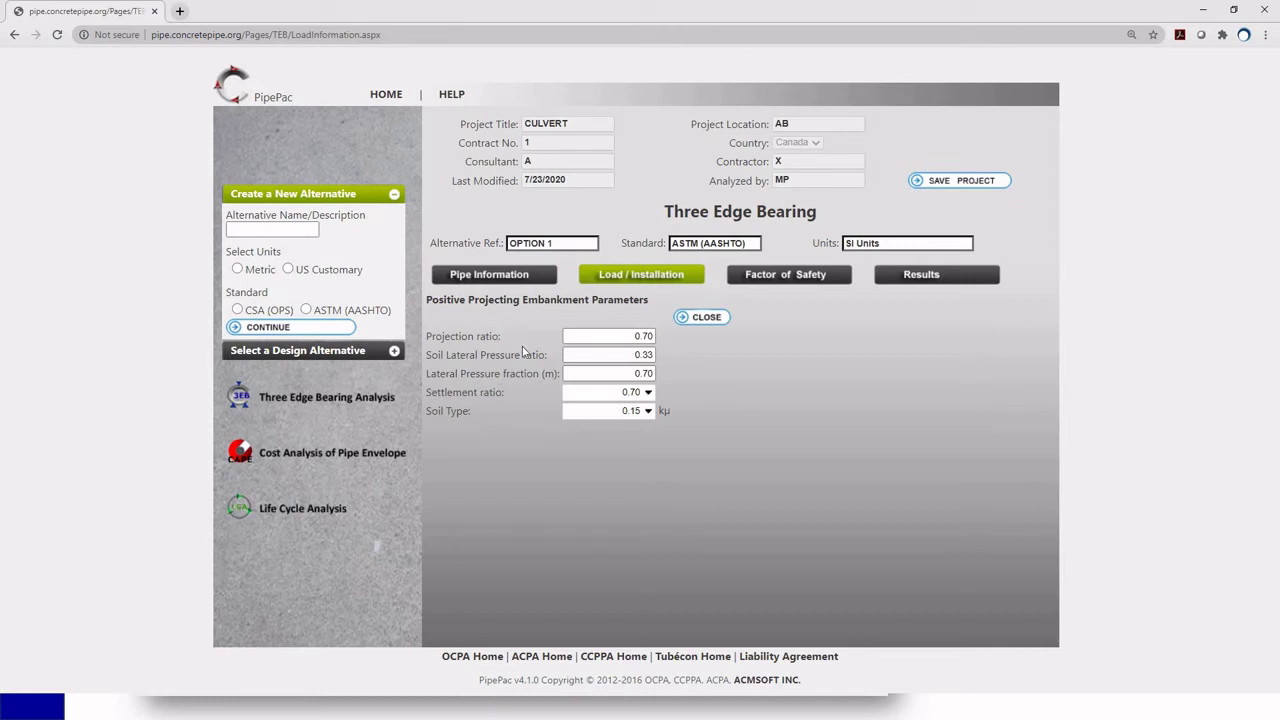
left_click(648, 411)
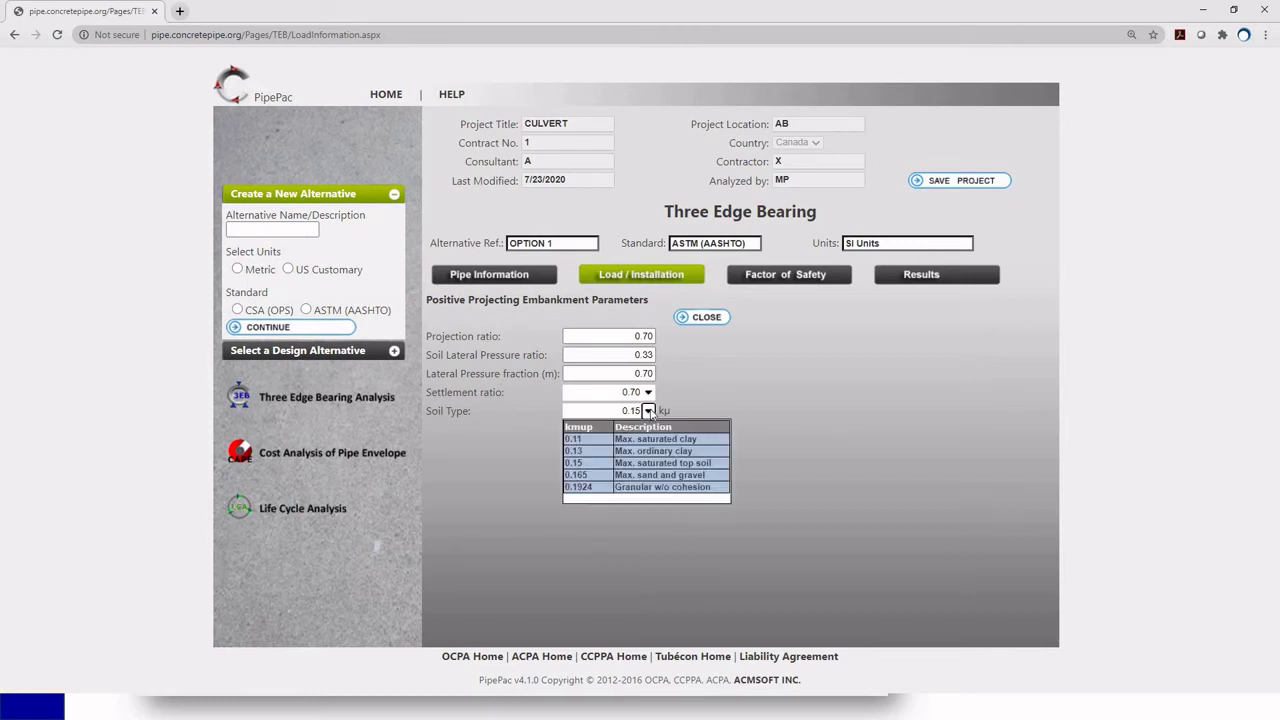
left_click(665, 476)
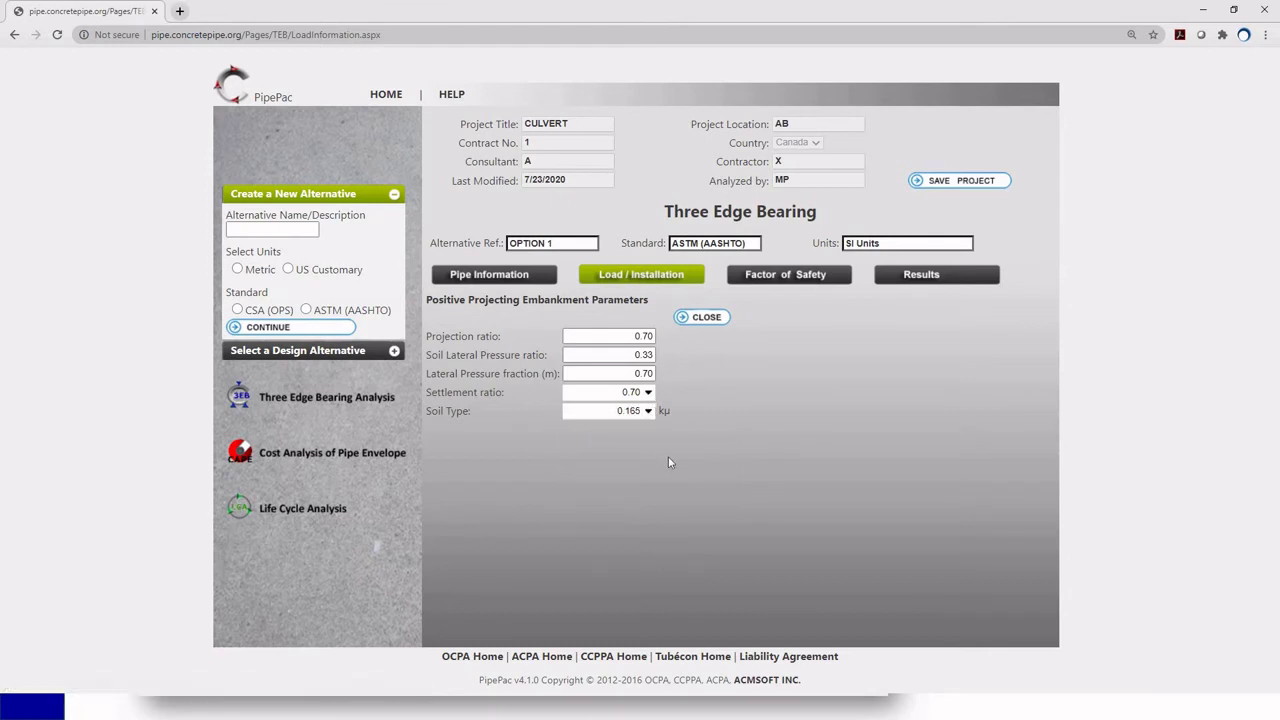
left_click(707, 318)
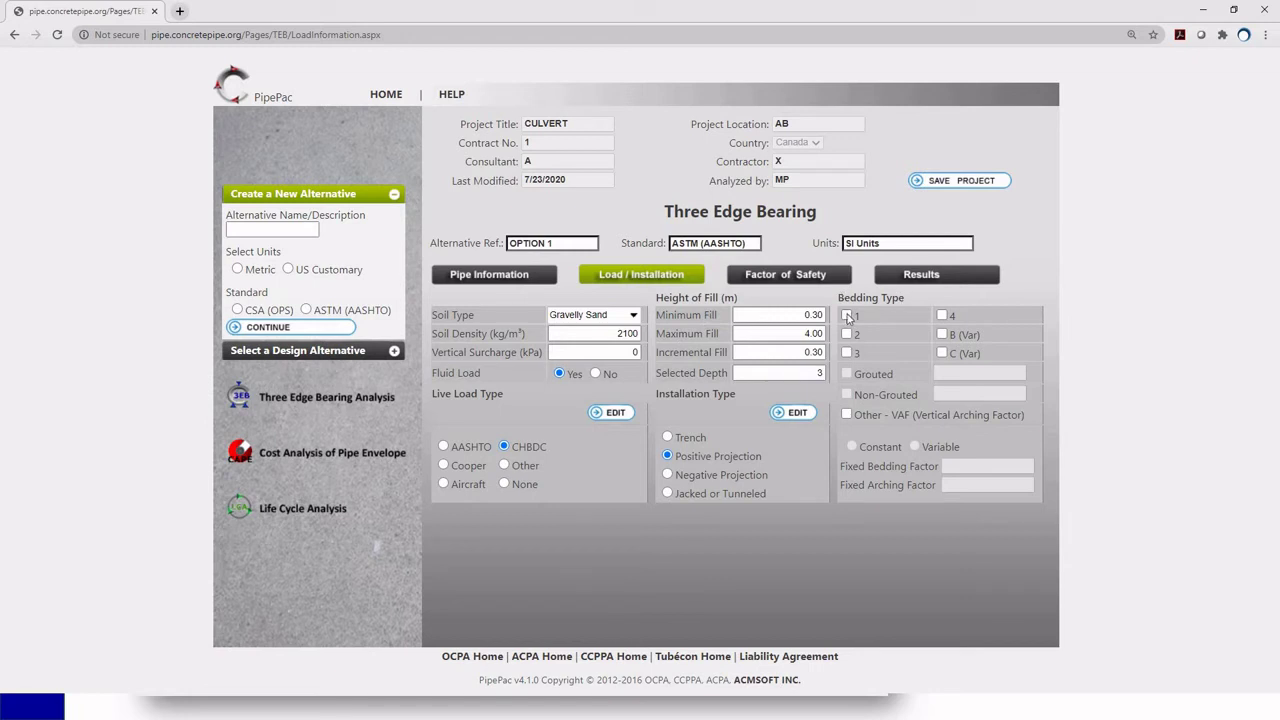
Include bedding types 1, 2, 3 and 4 in the design
left_click(847, 315)
left_click(847, 334)
left_click(847, 353)
left_click(942, 316)
Check the factors of safety and run the analysis to determine the pipe class for each bedding type
left_click(798, 281)
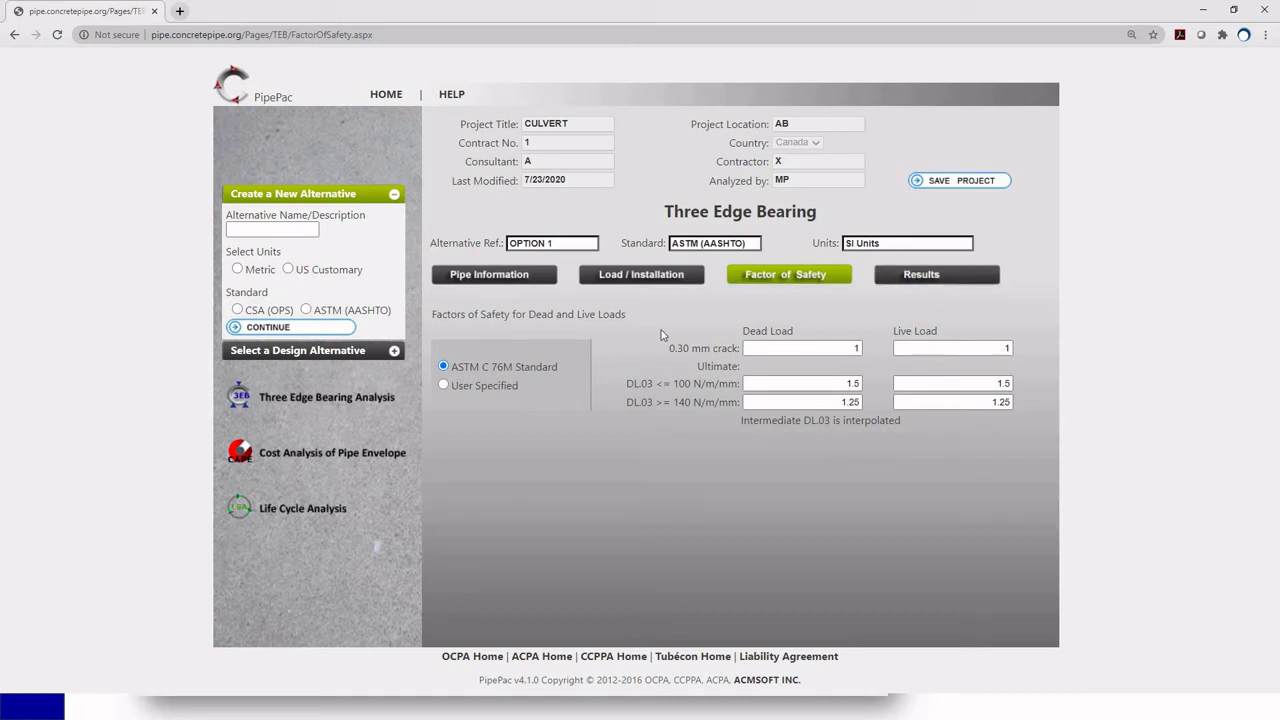
left_click(930, 277)
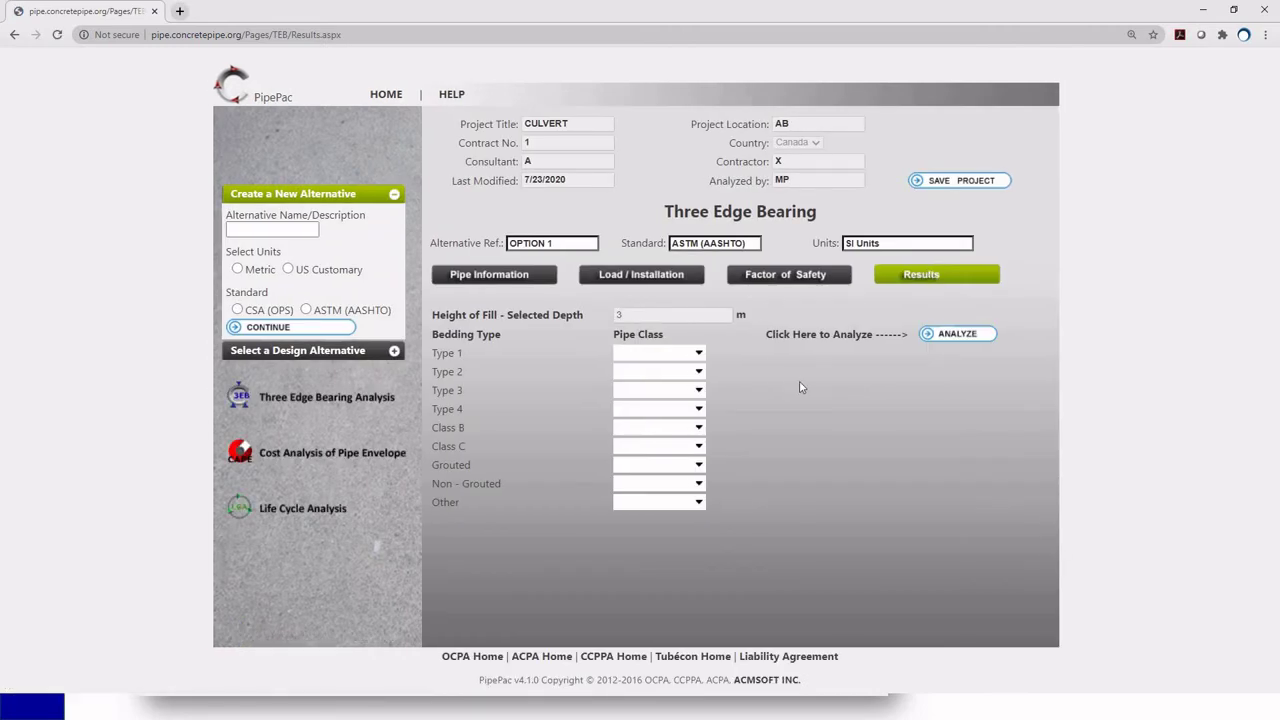
left_click(958, 334)
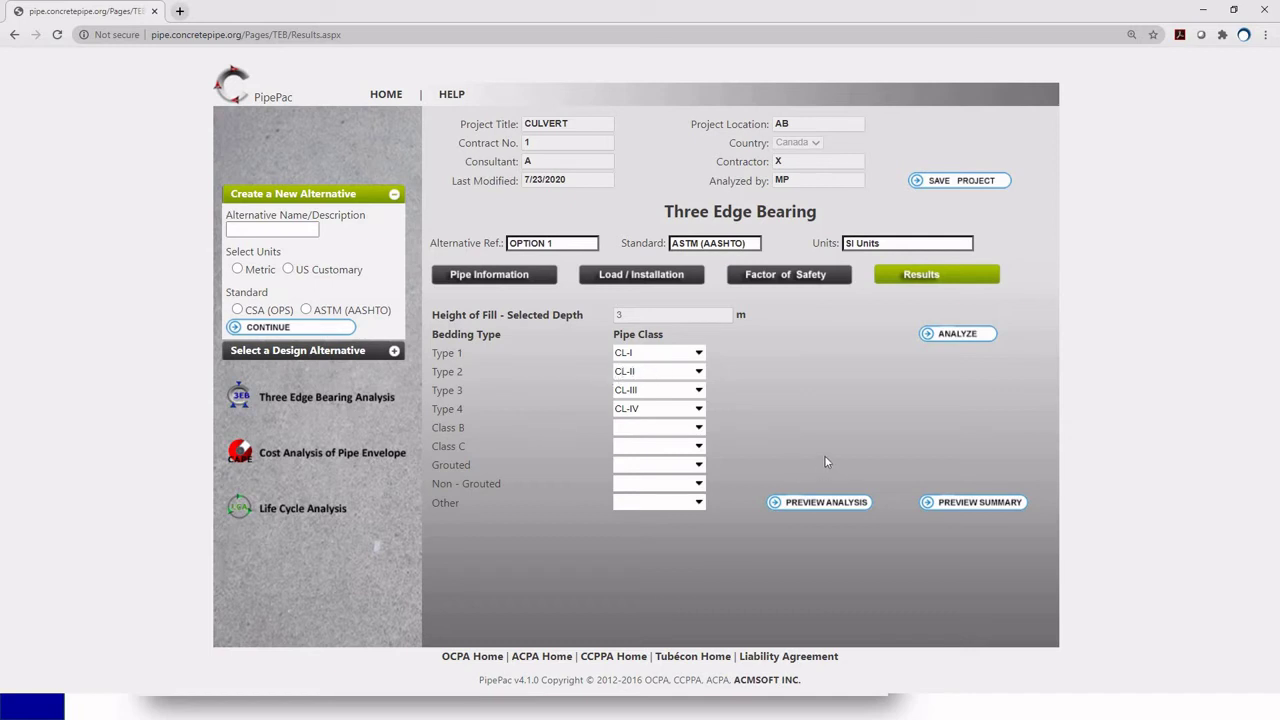
Preview the detailed analysis report and review its pipe data, installation conditions, additional loads and factors of safety
left_click(822, 508)
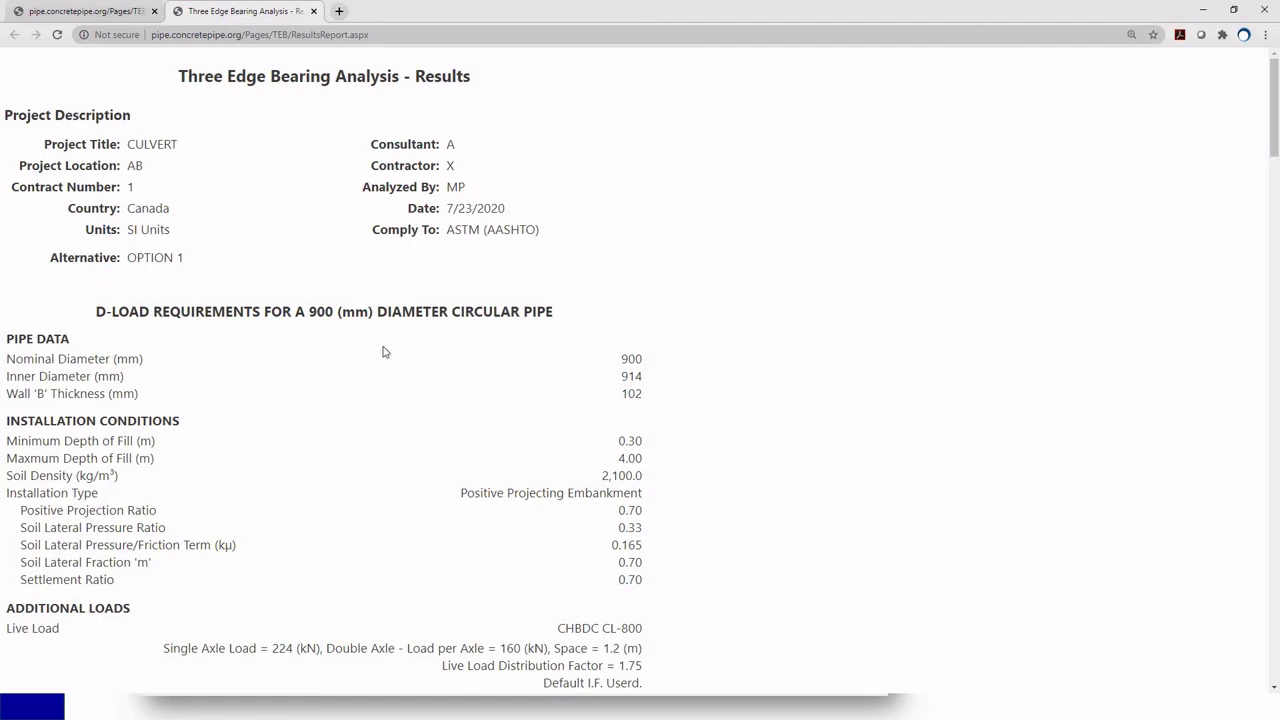
scroll(666, 380, "down", 2)
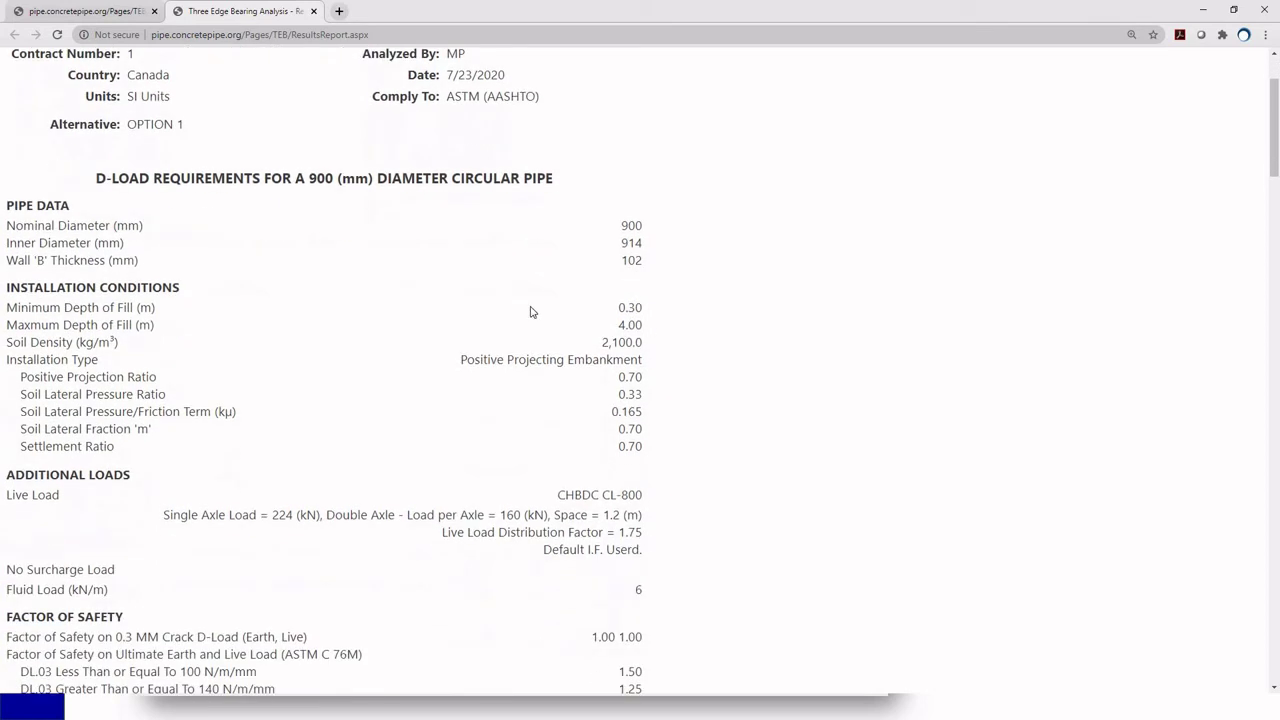
scroll(659, 457, "down", 1)
scroll(665, 475, "down", 2)
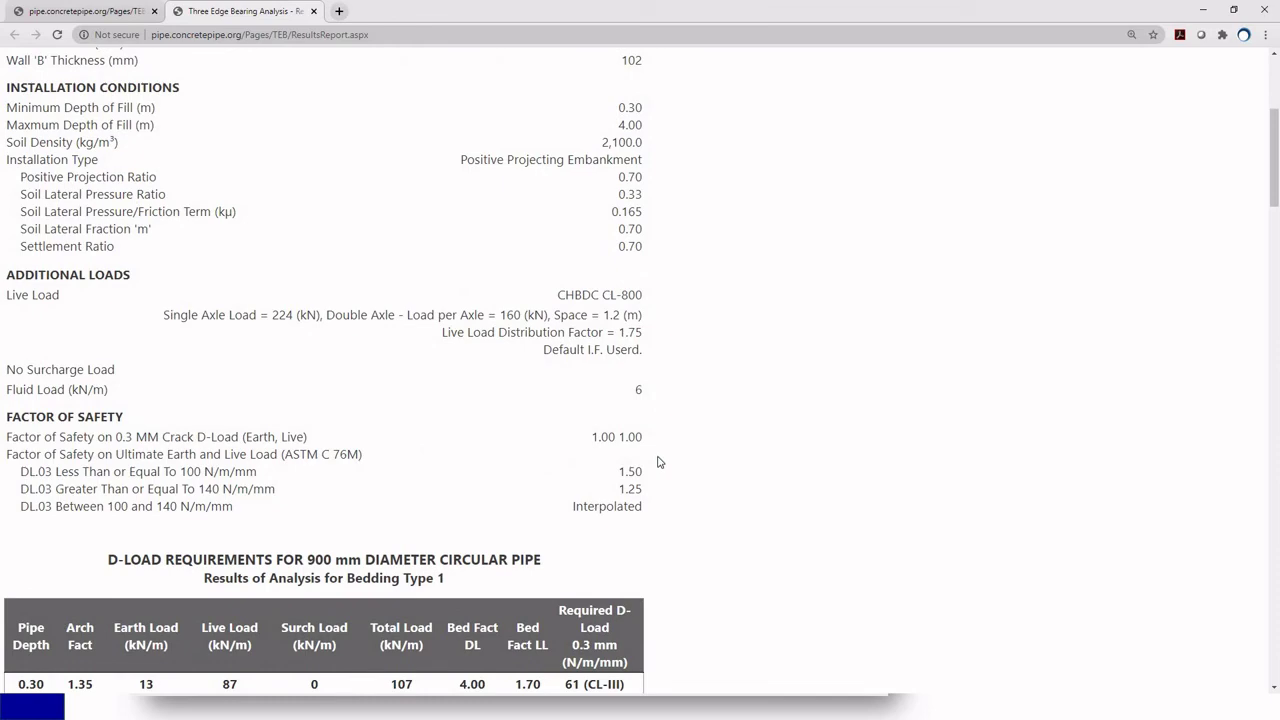
Examine the D-load requirements table for Bedding Type 1 in the analysis report
scroll(659, 462, "down", 6)
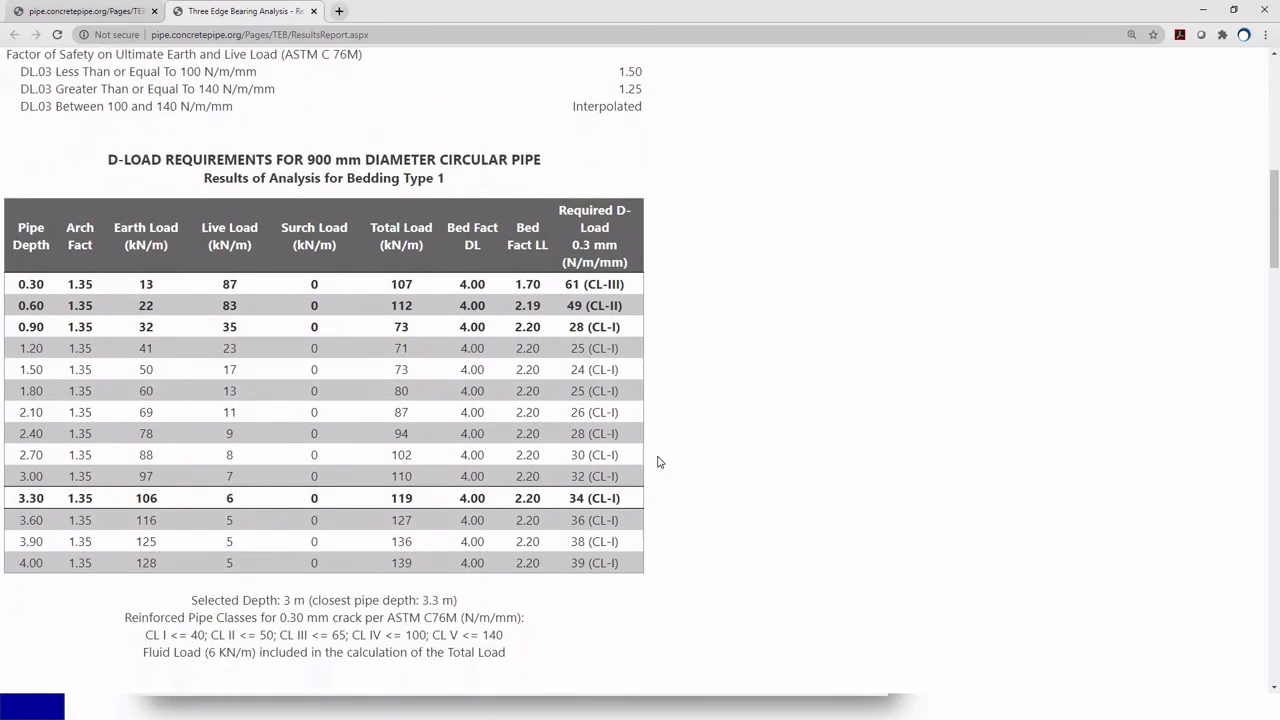
scroll(659, 462, "down", 1)
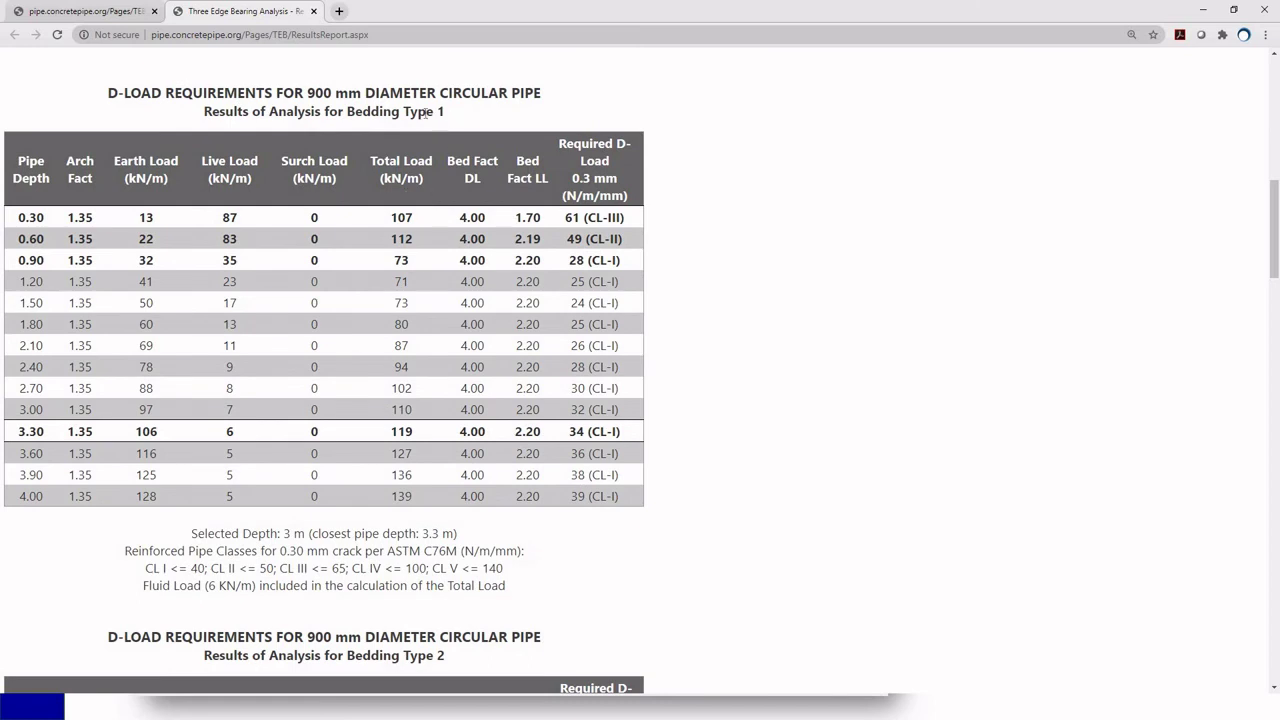
left_click_drag(446, 112, 403, 112)
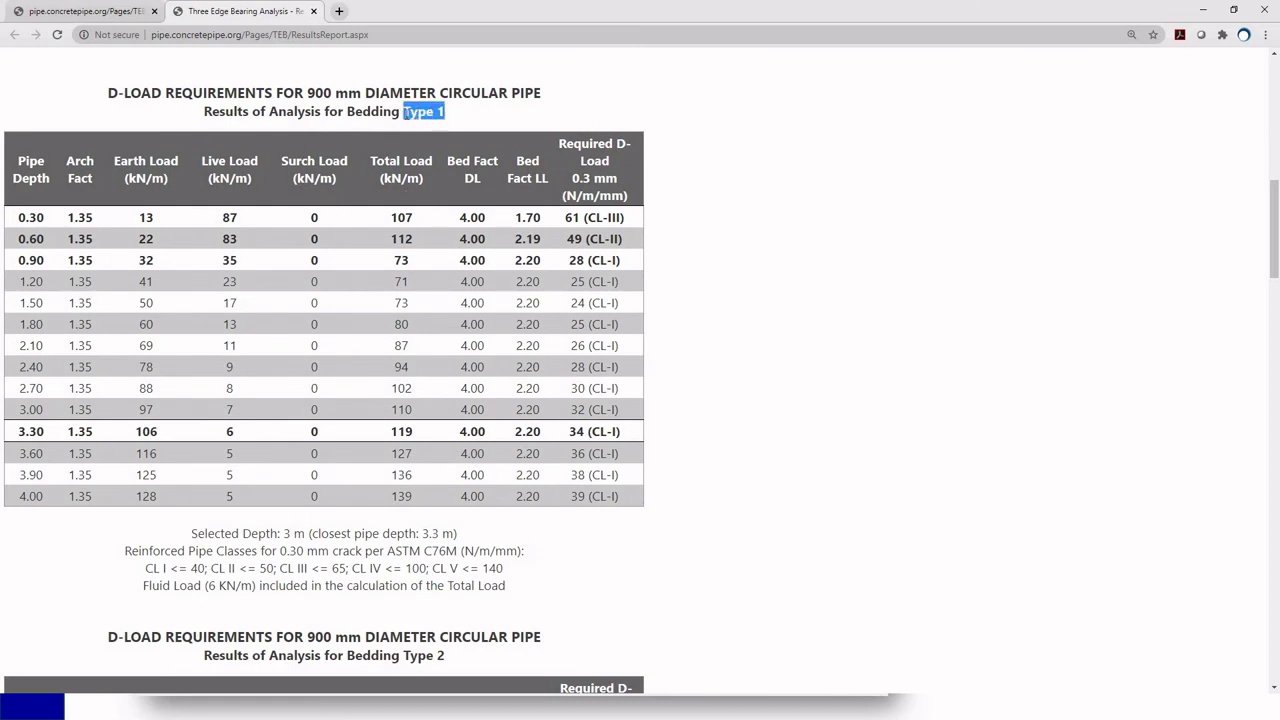
left_click(470, 113)
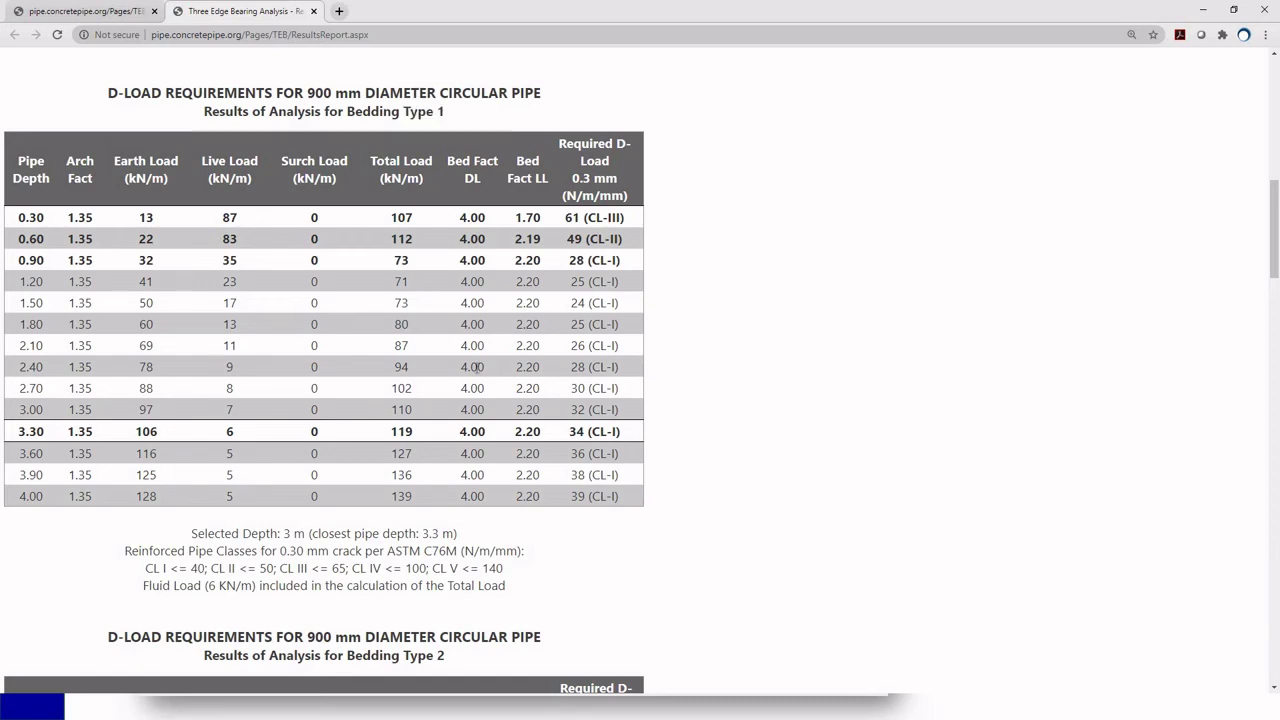
Compare the D-load tables for Bedding Types 1 and 2, including their bedding factors, and close the analysis report
scroll(477, 367, "down", 6)
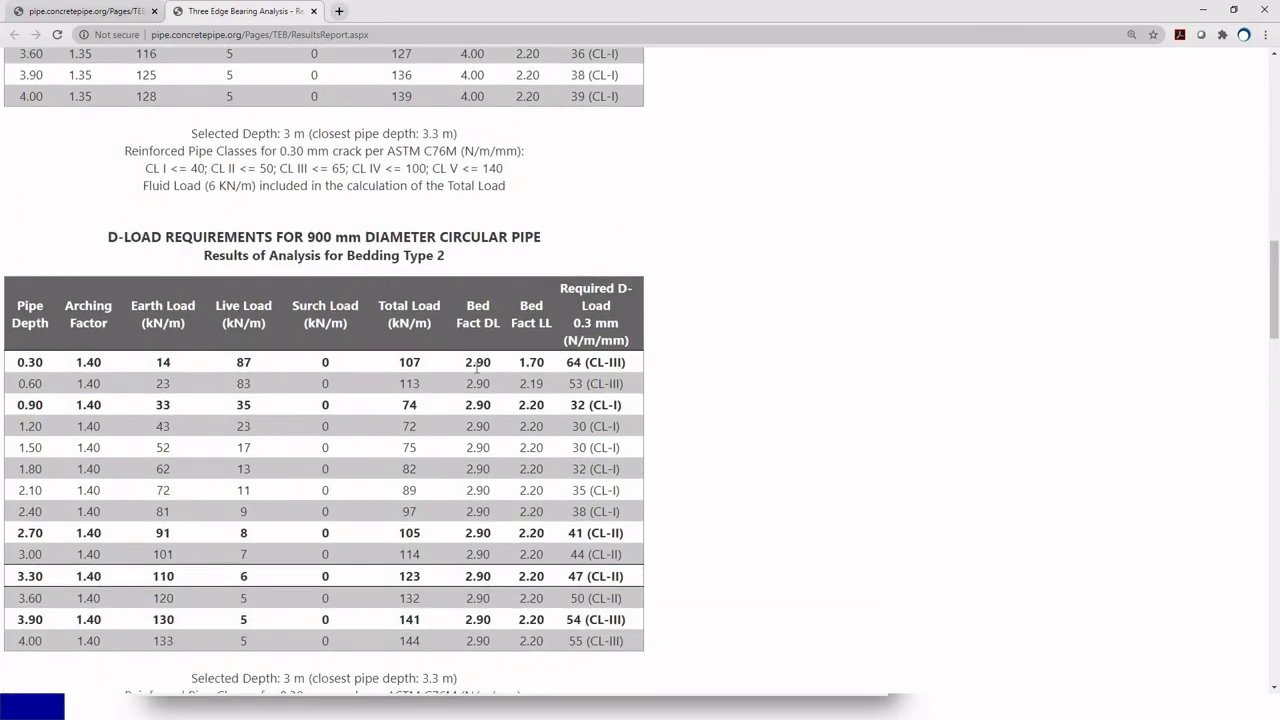
scroll(477, 367, "up", 6)
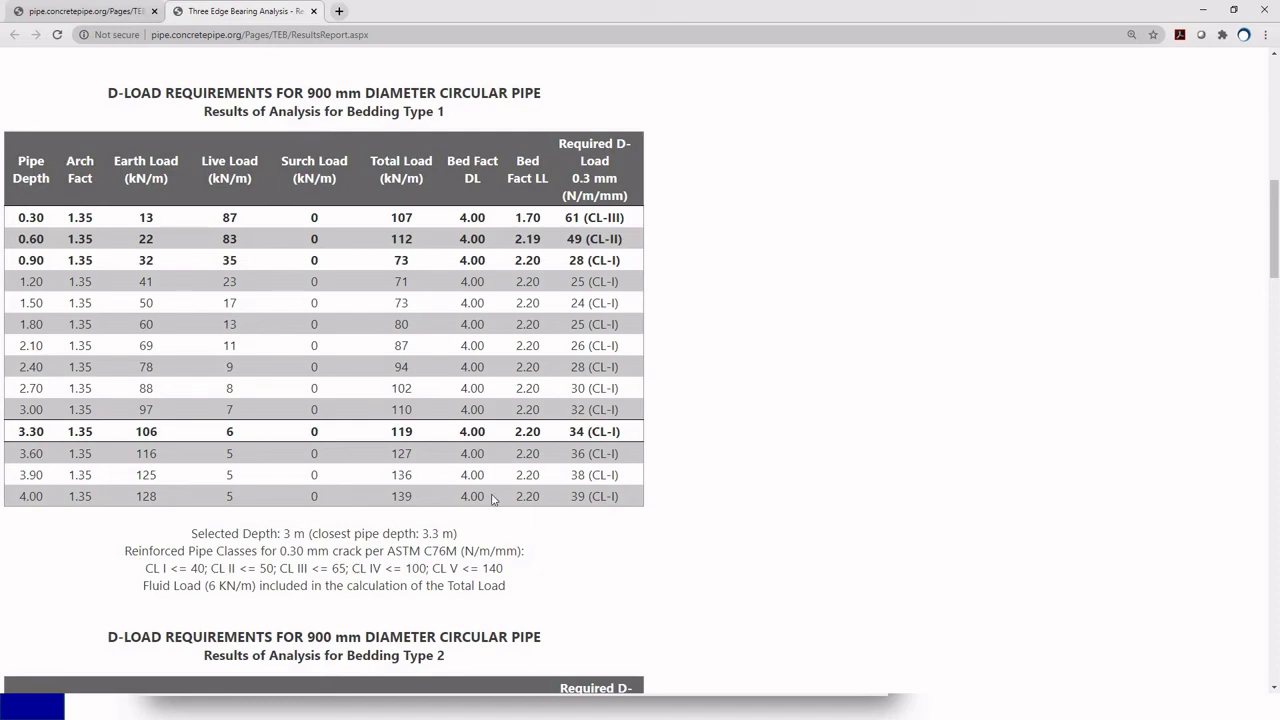
scroll(490, 493, "down", 3)
scroll(365, 414, "down", 1)
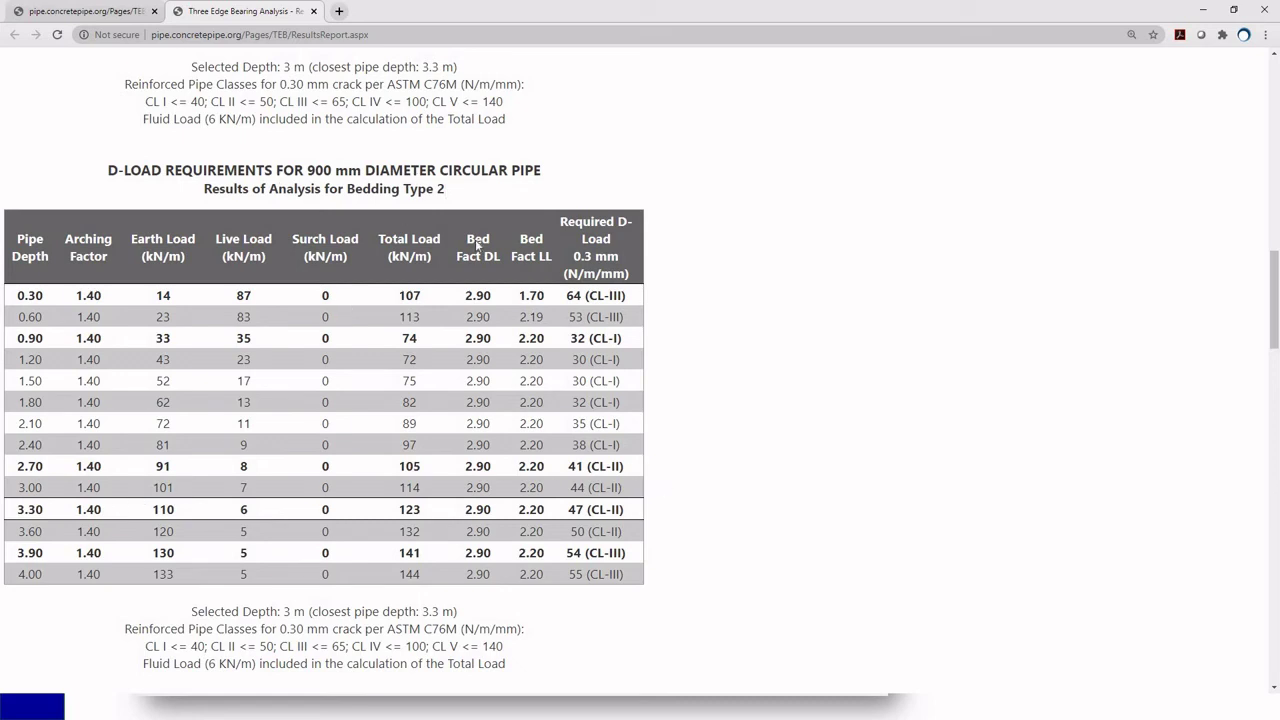
right_click(547, 122)
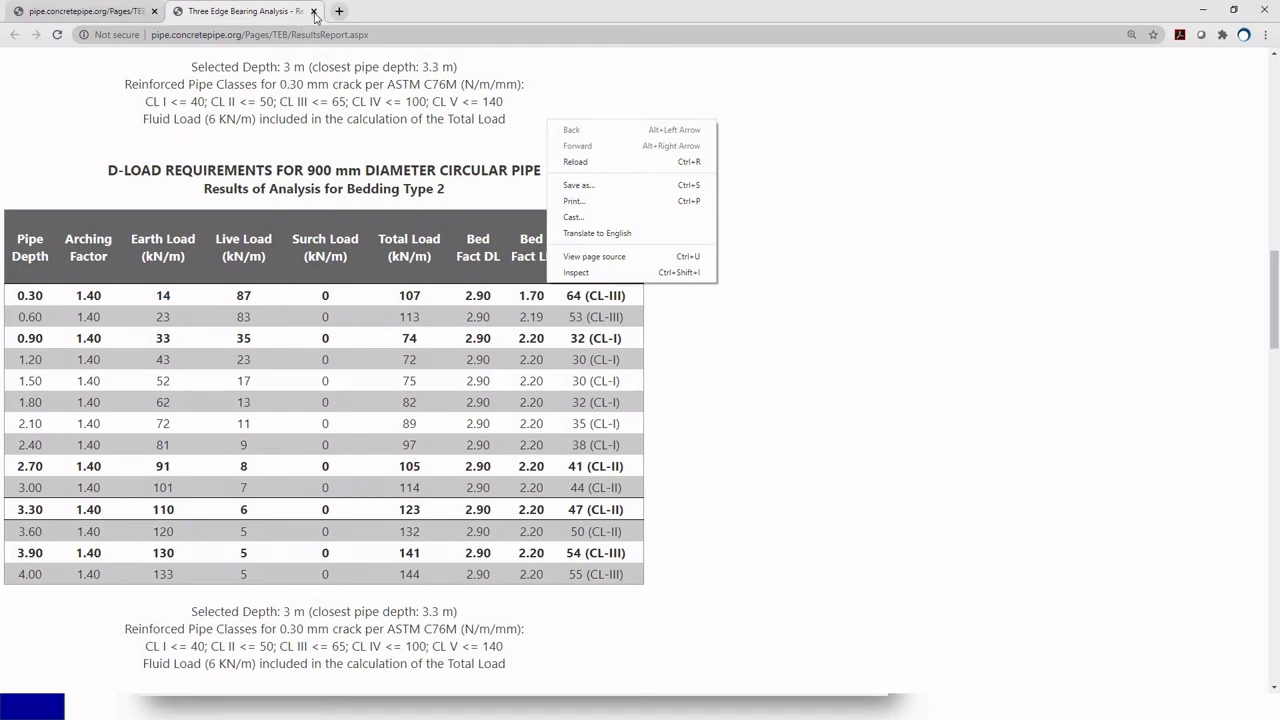
left_click(314, 12)
left_click(314, 12)
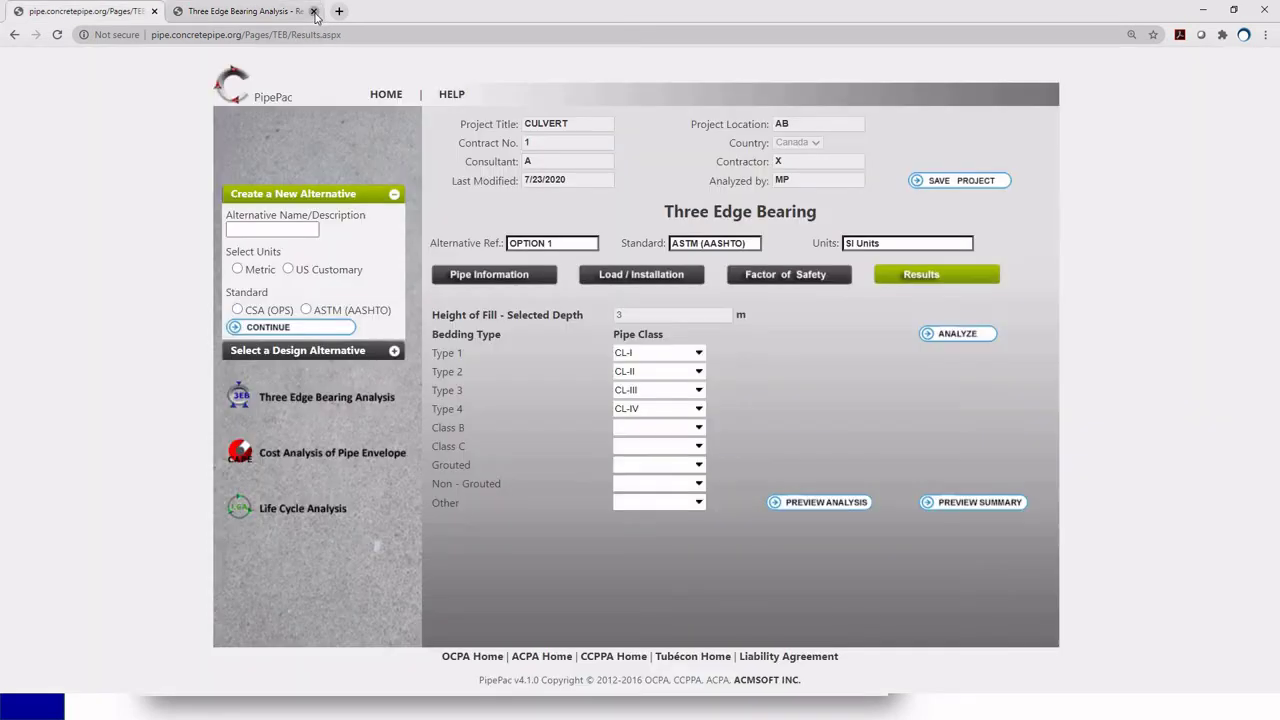
Preview the summary report, examine the comparison of required D-loads across the selected bedding types, and close the report
left_click(973, 504)
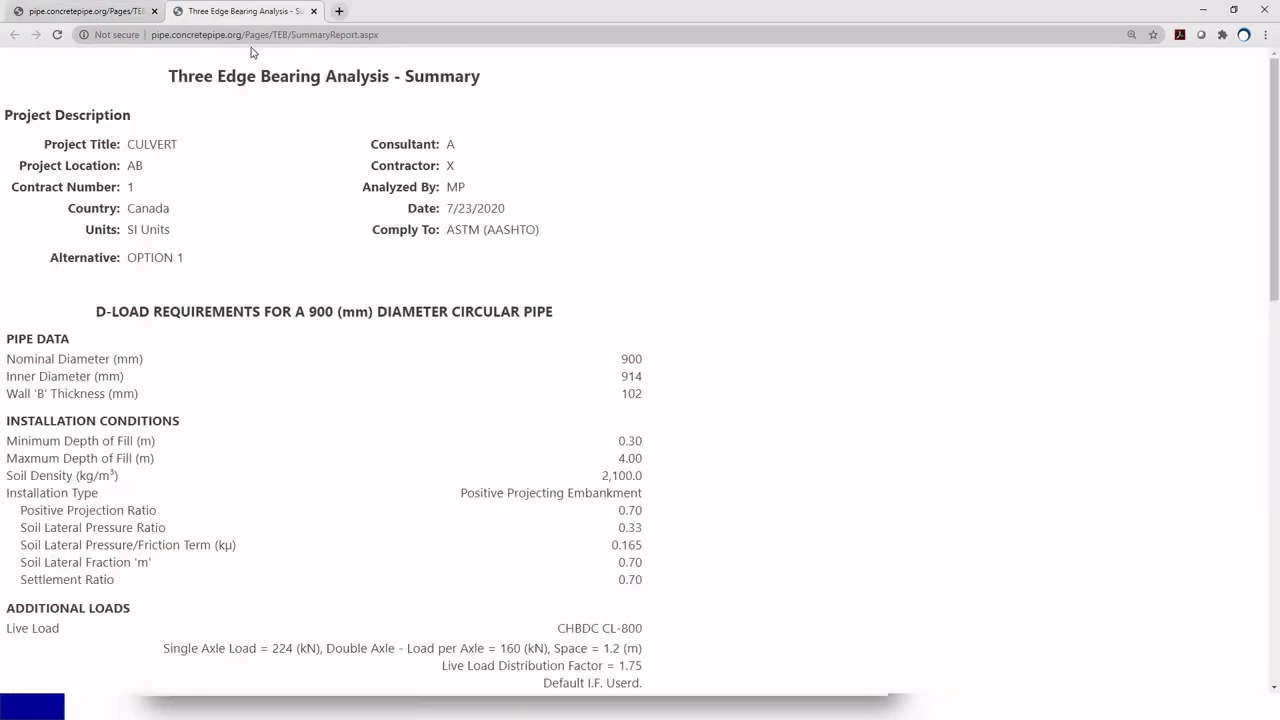
scroll(311, 410, "down", 6)
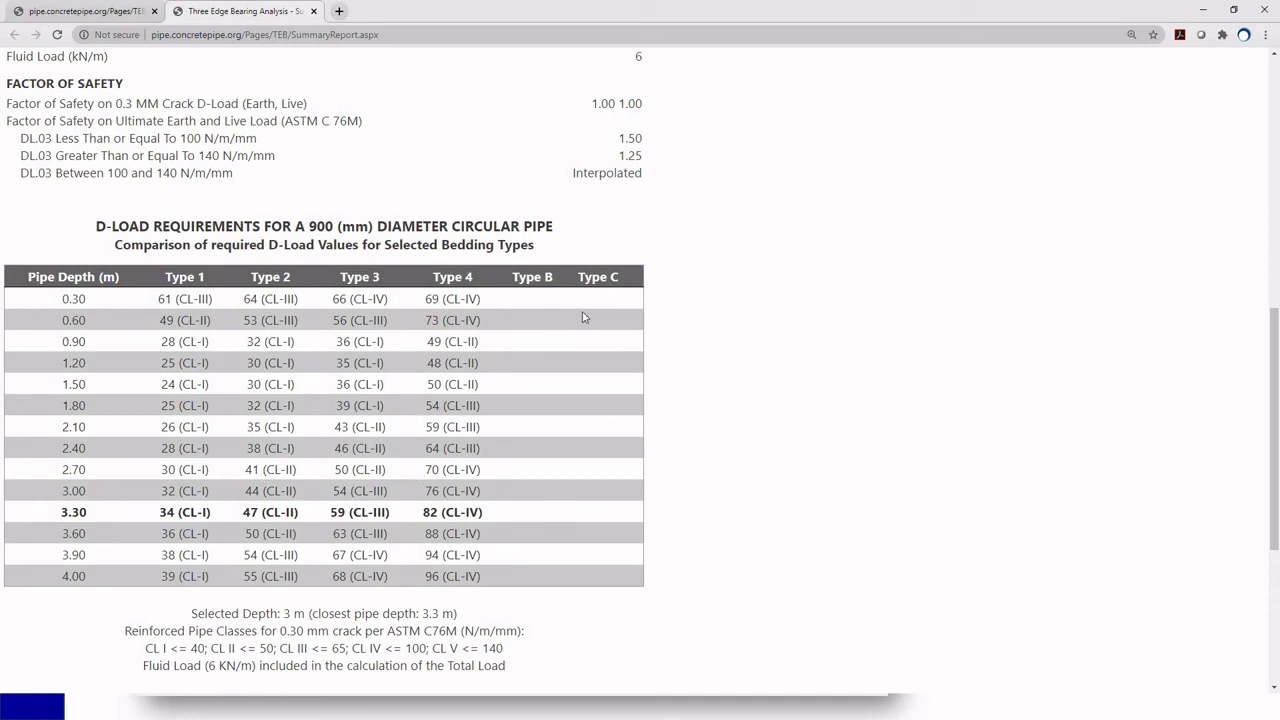
right_click(492, 146)
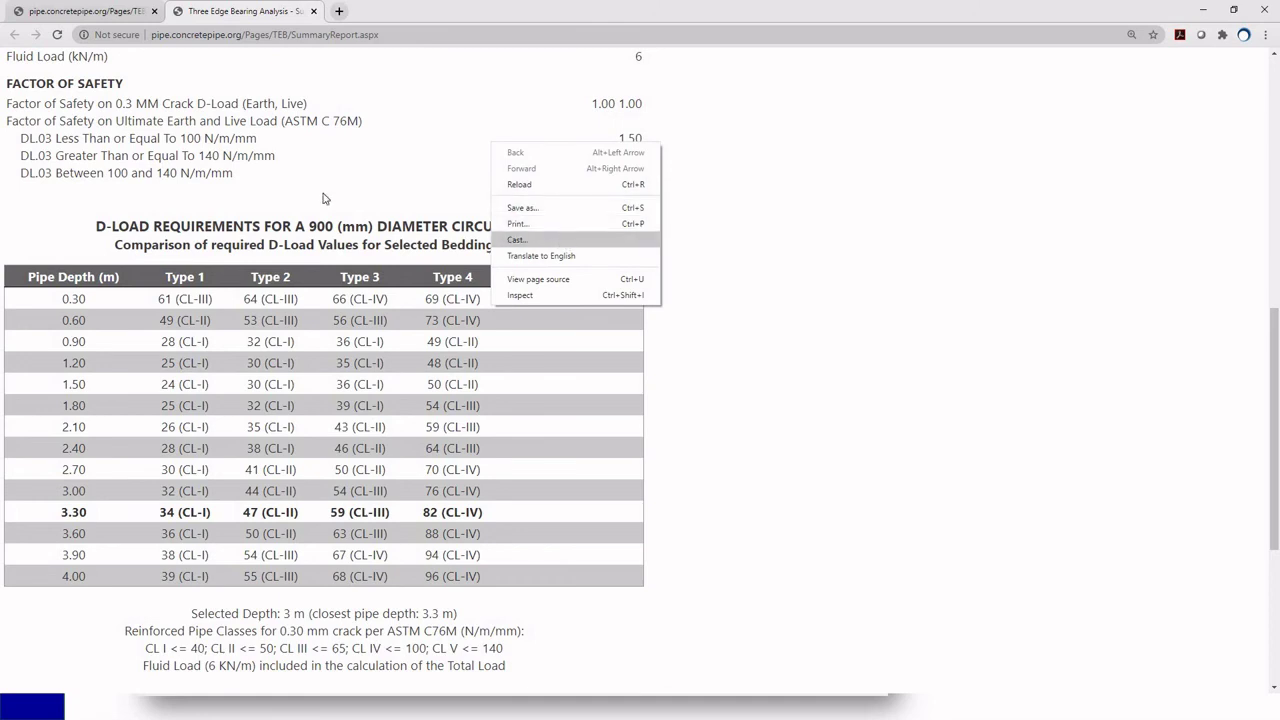
left_click(316, 11)
left_click(316, 11)
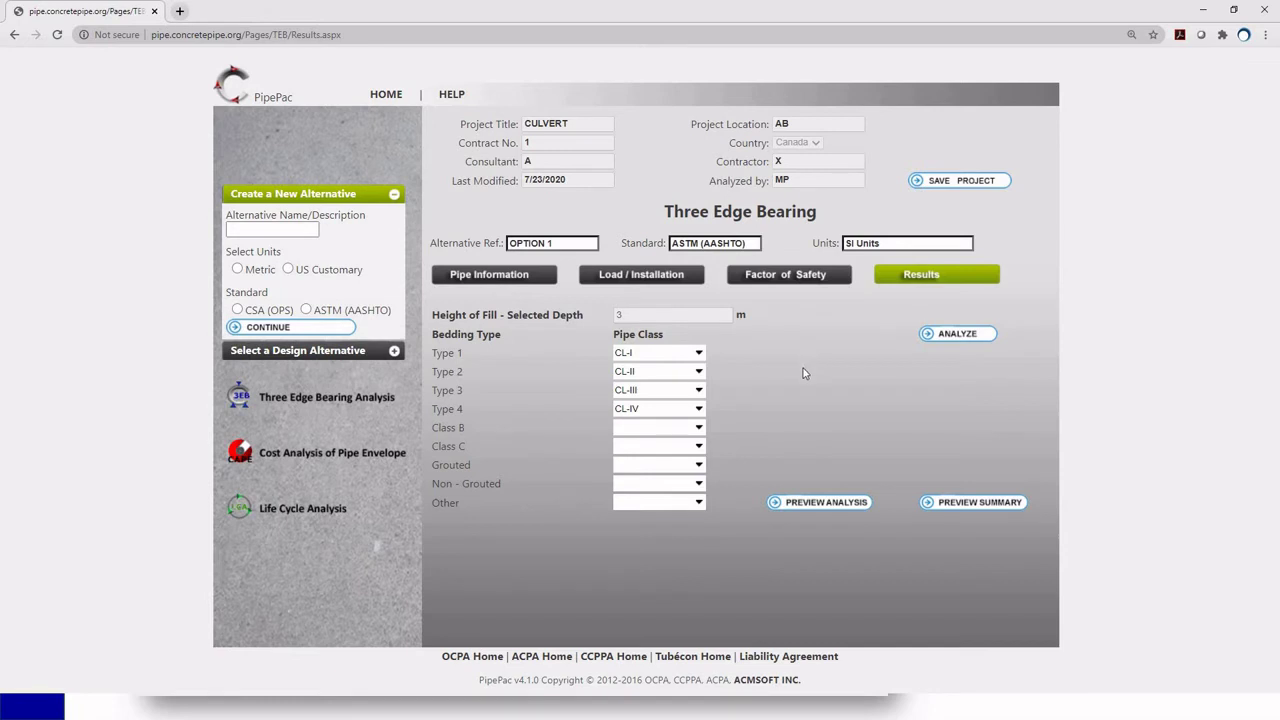